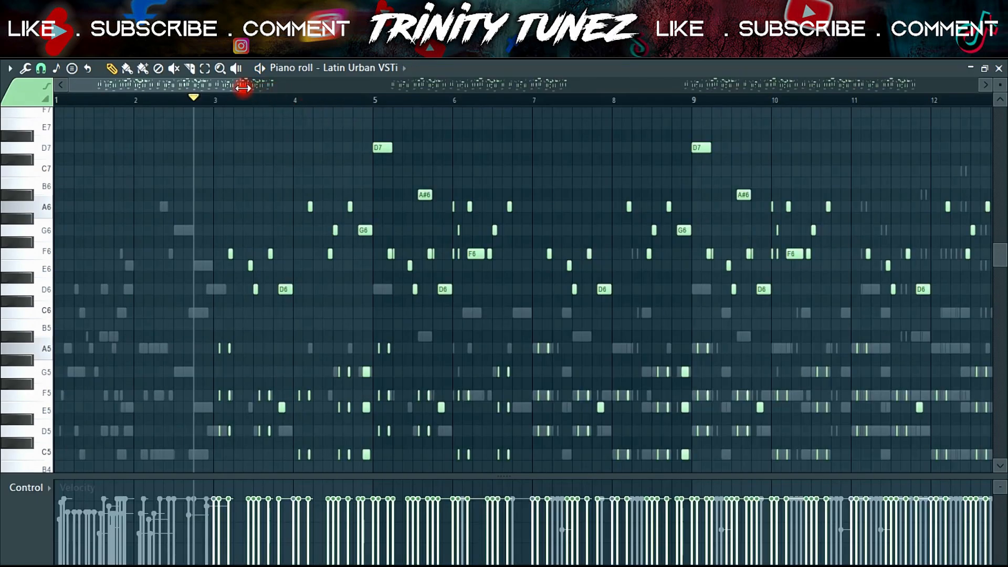
# Step: Play back the Latin Urban VSTi melody in the piano roll from bar 3
pyautogui.moveTo(243, 87); pyautogui.dragTo(215, 87)
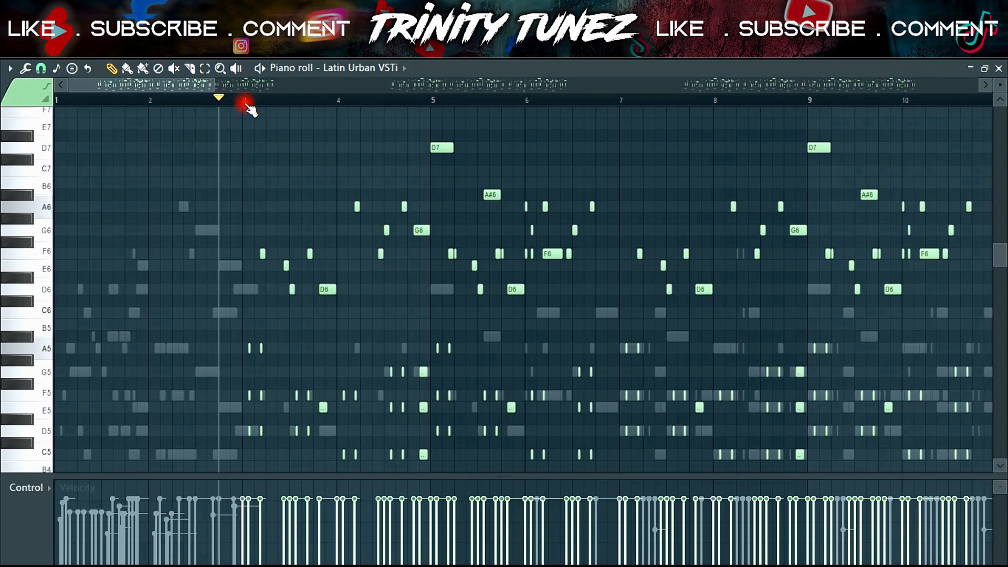
pyautogui.press('space')
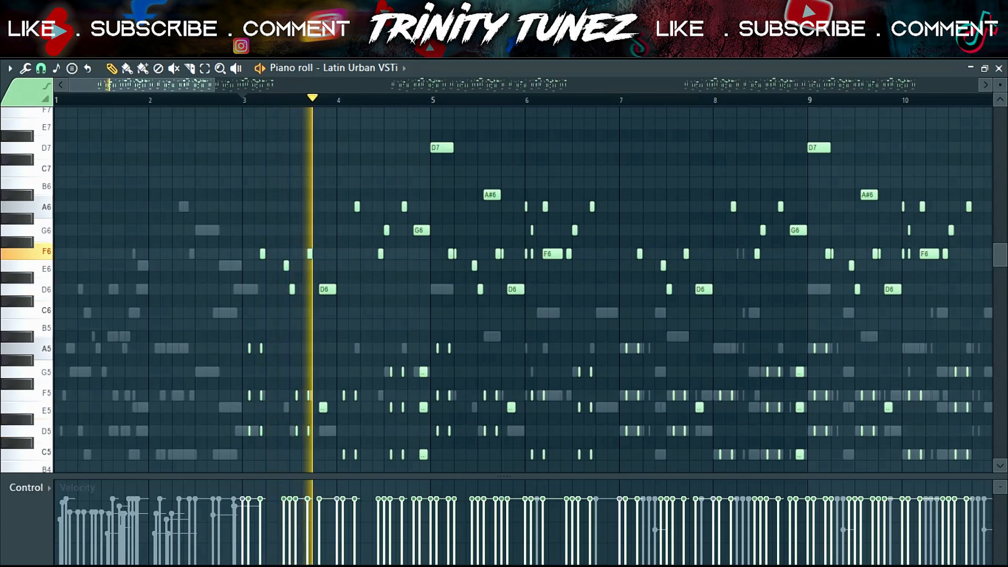
pyautogui.scroll(-1, 383, 202)
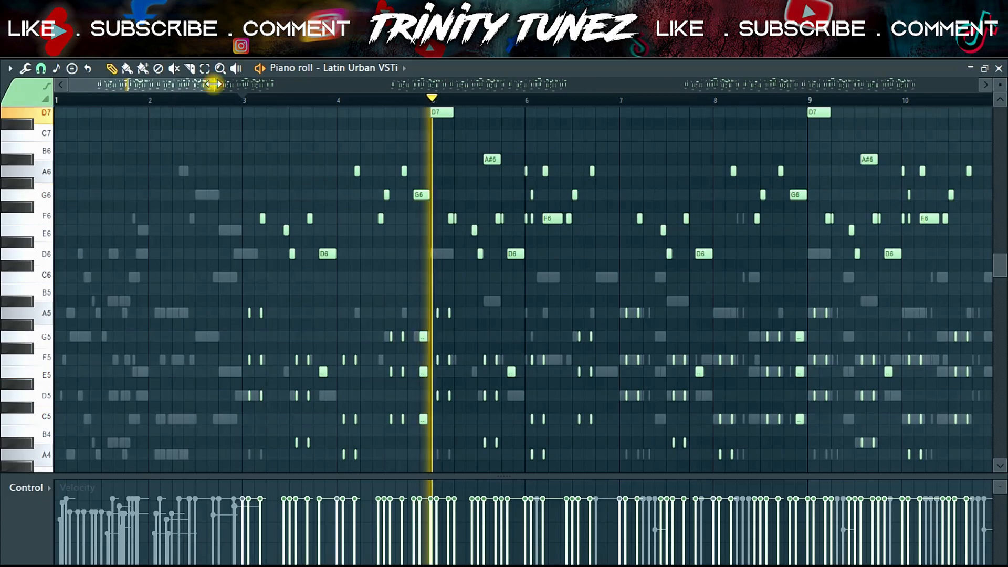
pyautogui.moveTo(213, 84); pyautogui.dragTo(200, 84)
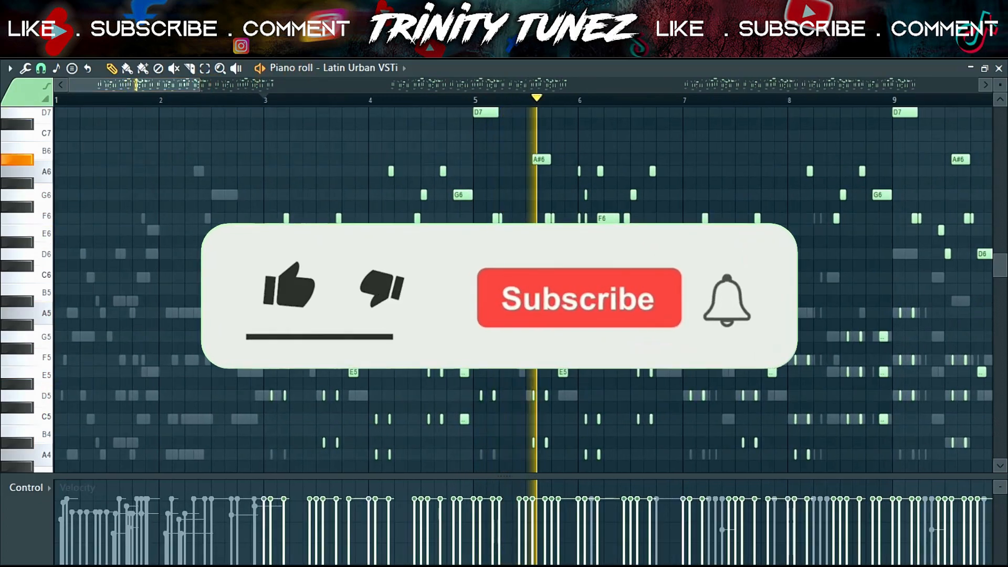
pyautogui.hscroll(4, 395, 84)
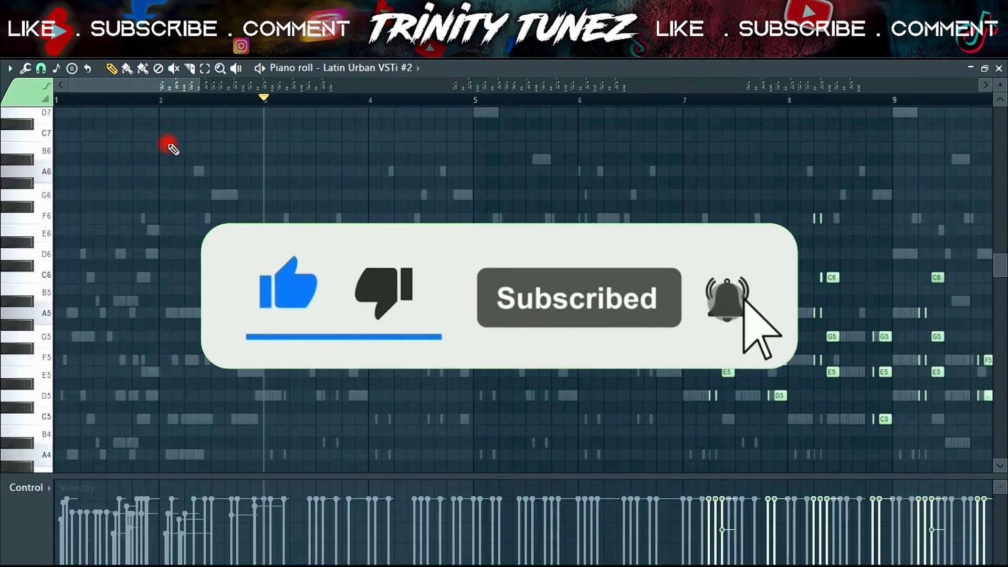
# Step: Play back the Latin Urban VSTi #2 part from bar 7 and the Xpand!2 part from just before bar 11
pyautogui.moveTo(168, 85); pyautogui.dragTo(240, 92)
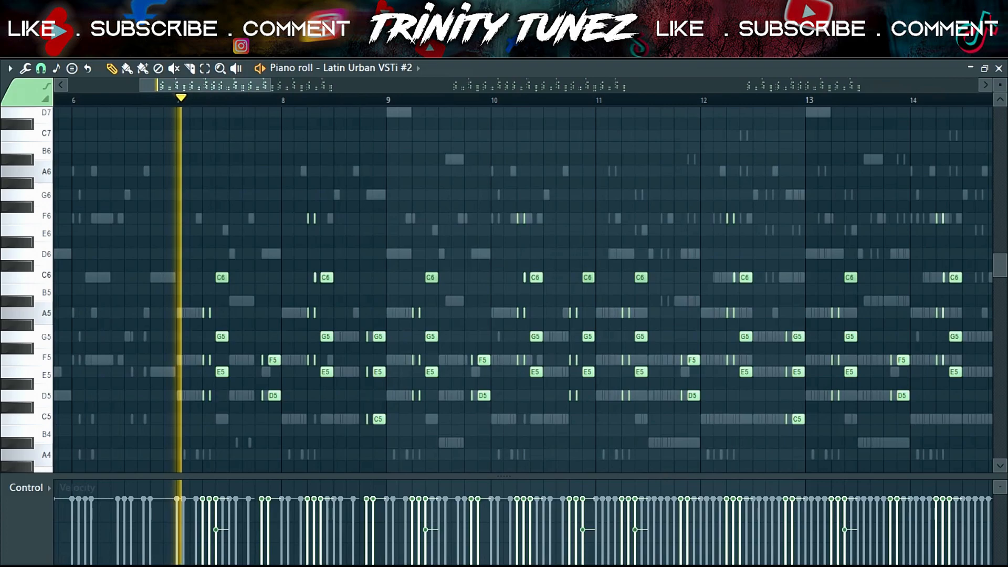
pyautogui.press('space')
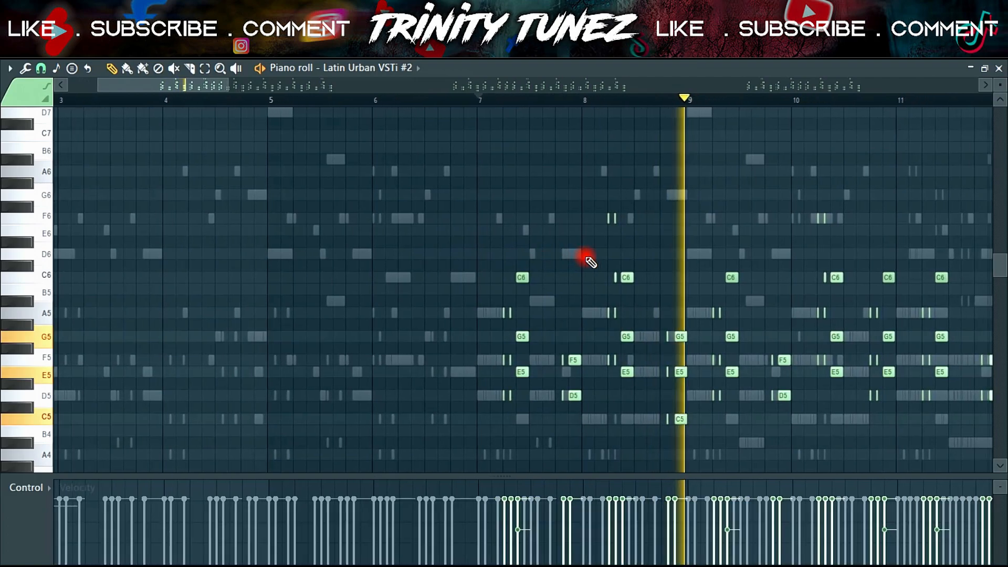
pyautogui.click(273, 103)
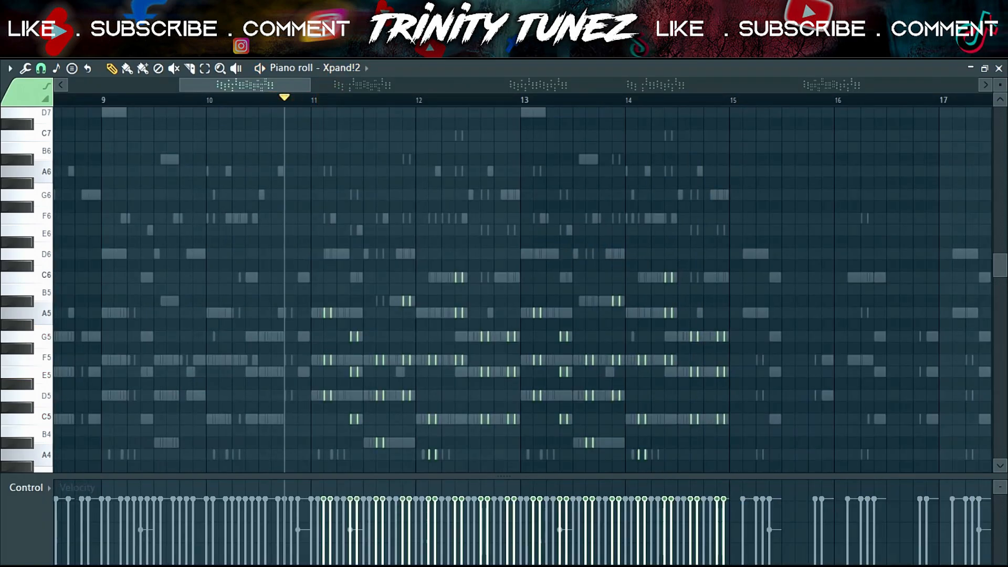
pyautogui.press('space')
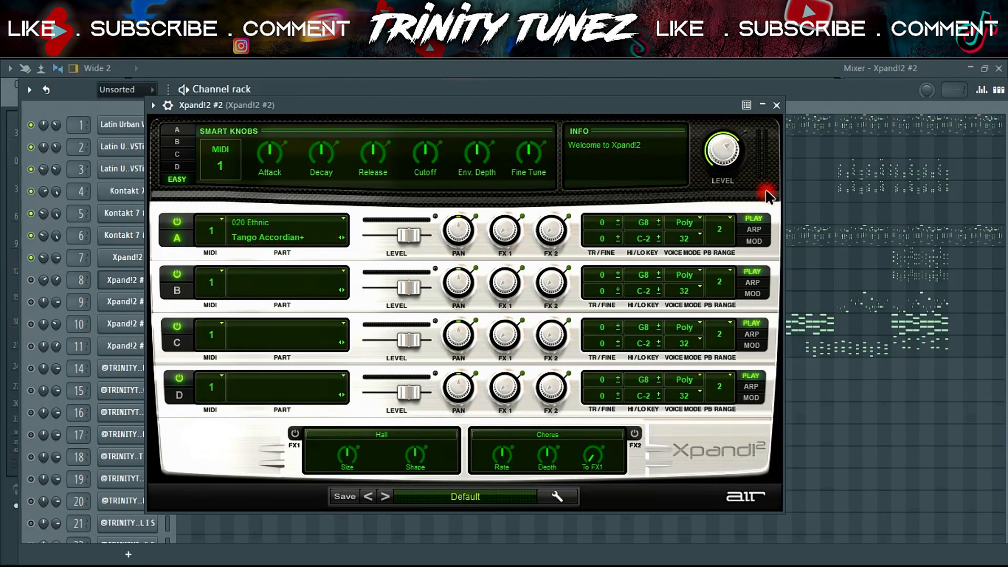
# Step: Check the Xpand!2 instrument, and play back the Xpand!2 #2 notes from just before bar 11
pyautogui.click(778, 106)
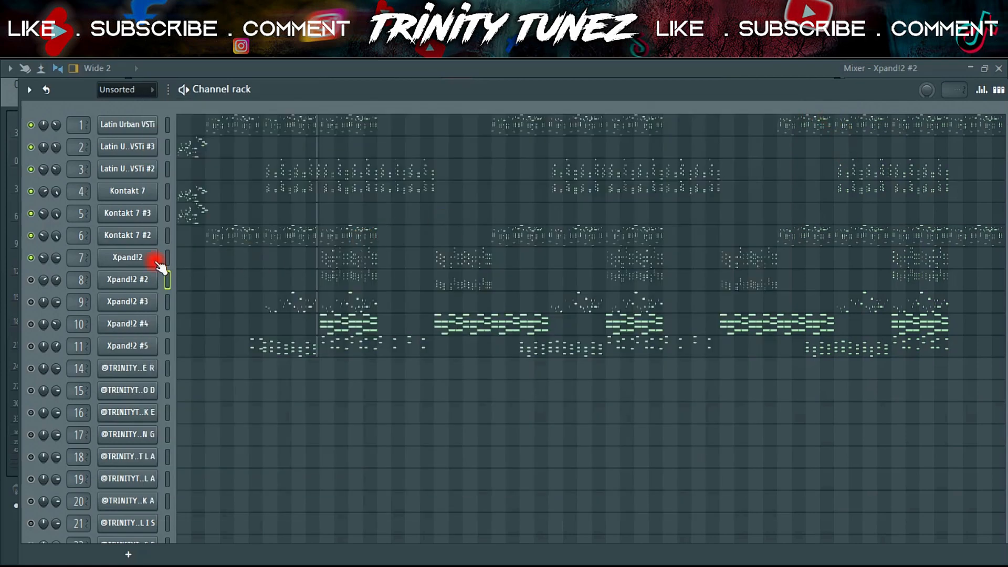
pyautogui.click(140, 258)
pyautogui.click(757, 86)
pyautogui.click(295, 263)
pyautogui.press('space')
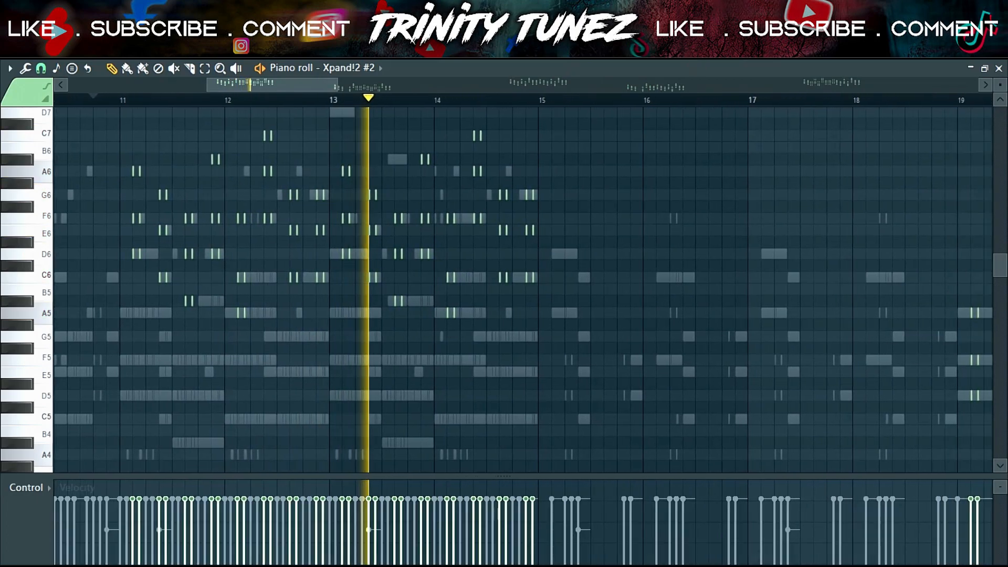
# Step: Inspect the sound loaded in the Xpand!2 #3 instrument and close its plugin window
pyautogui.press('F6')
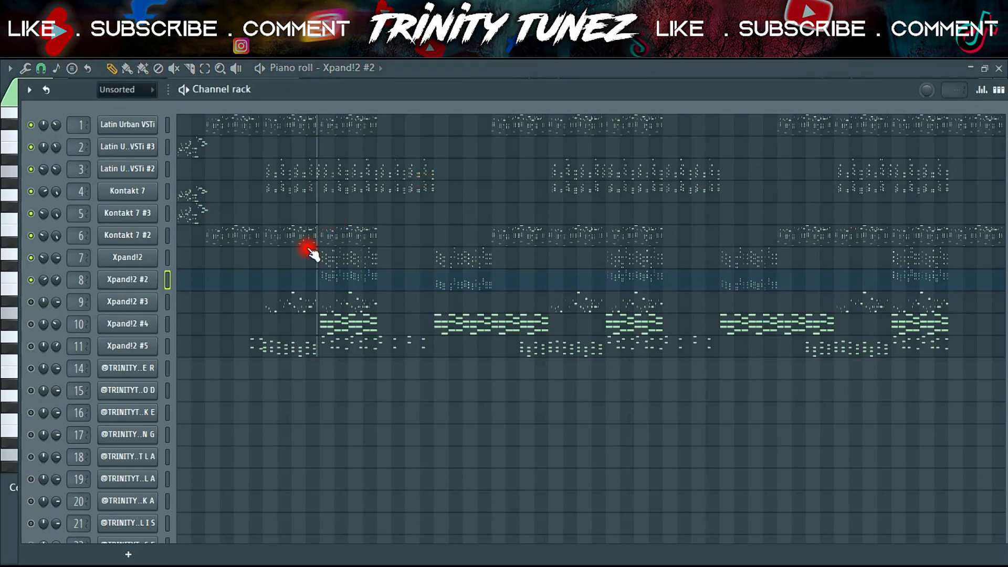
pyautogui.click(122, 310)
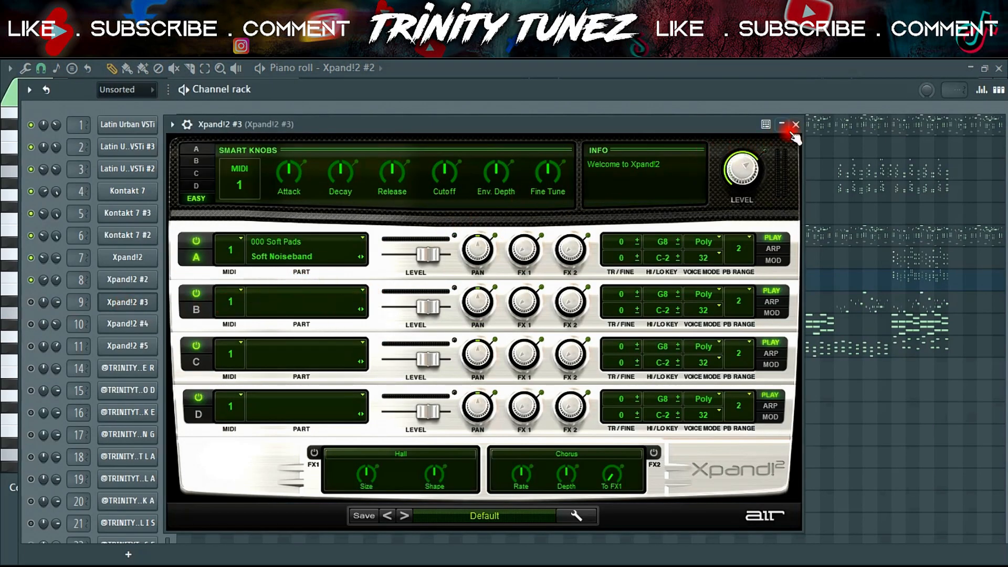
pyautogui.click(796, 125)
# Step: Play back the Xpand!2 #3 melody in the piano roll from bar 7
pyautogui.press('F6')
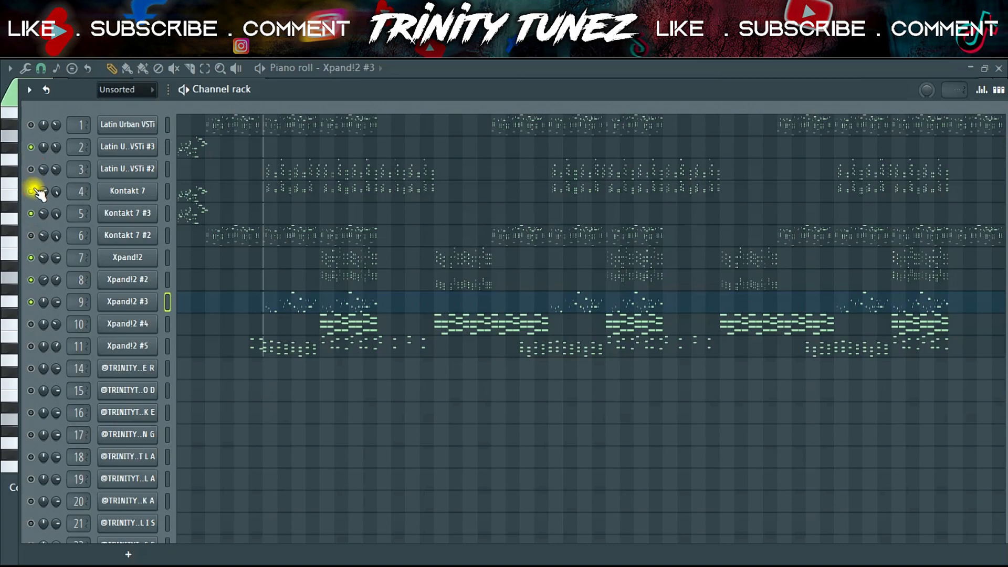
pyautogui.press('F6')
pyautogui.moveTo(177, 85); pyautogui.dragTo(245, 85)
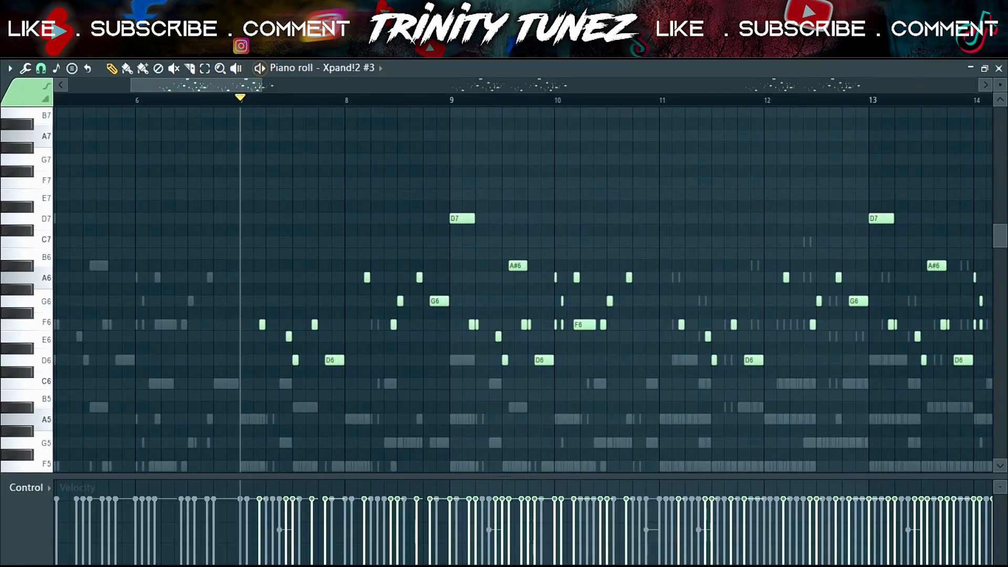
pyautogui.press('space')
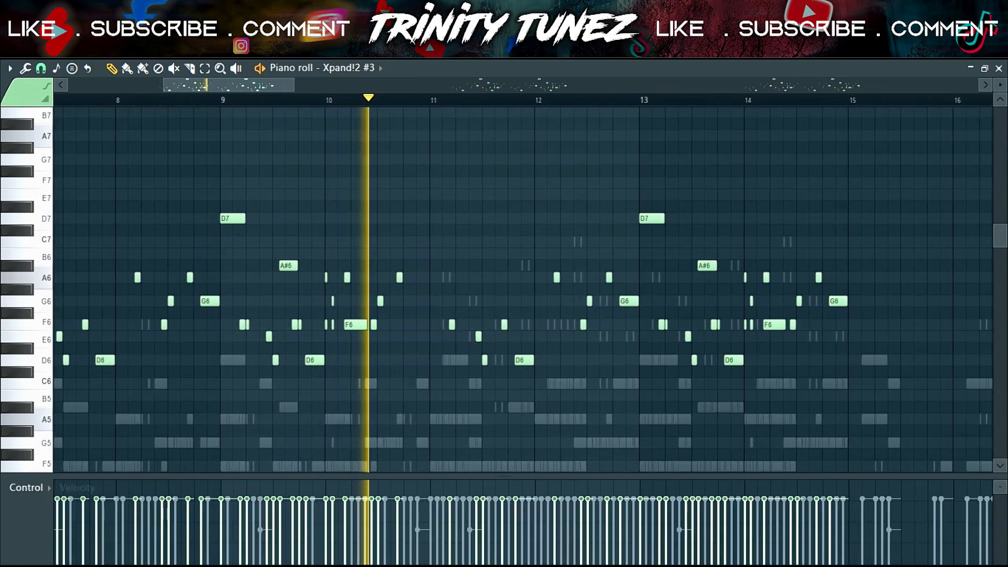
pyautogui.press('space')
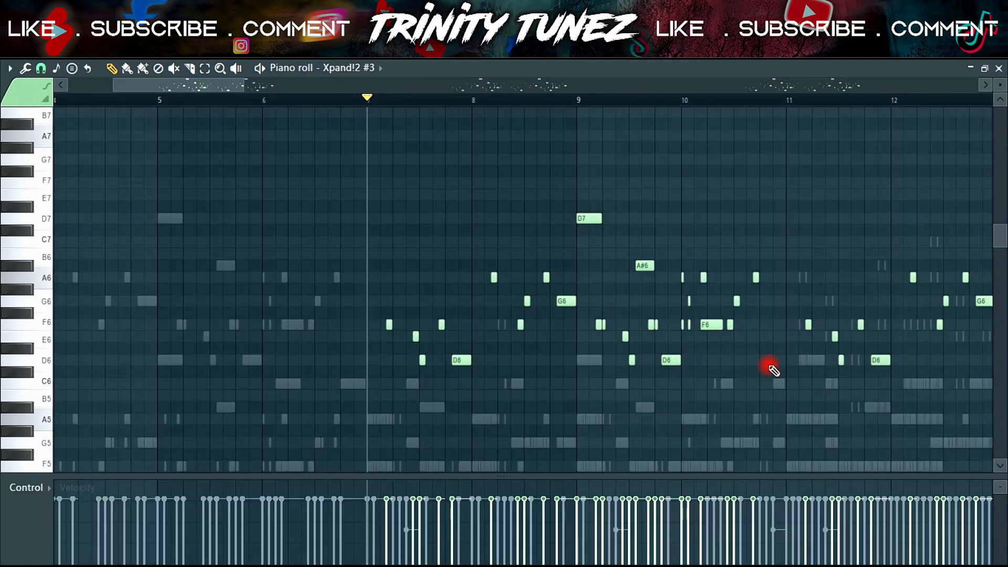
# Step: Listen to the Xpand!2 #4 chords from just before bar 11 and to the Xpand!2 #5 part in their piano rolls
pyautogui.click(999, 68)
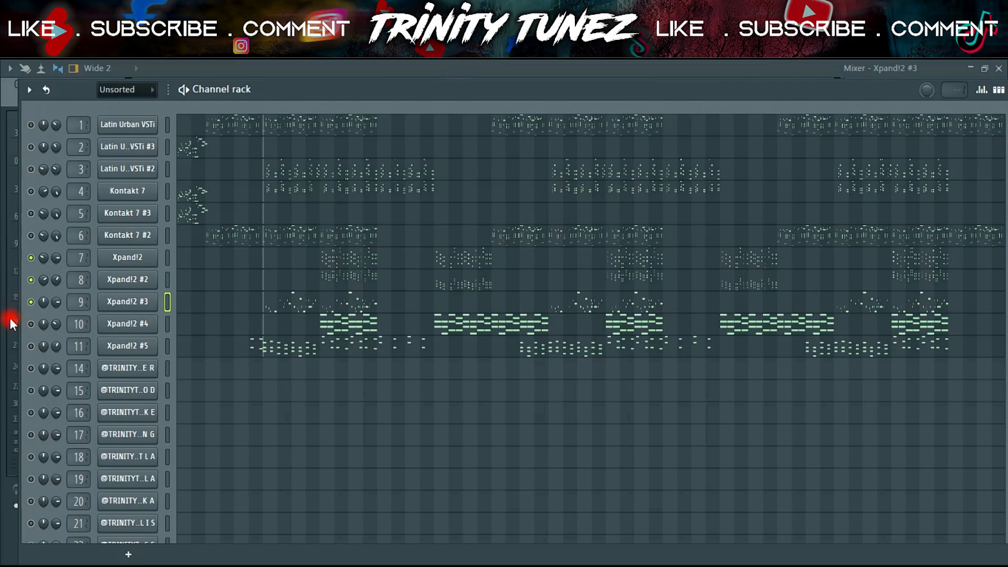
pyautogui.click(118, 328)
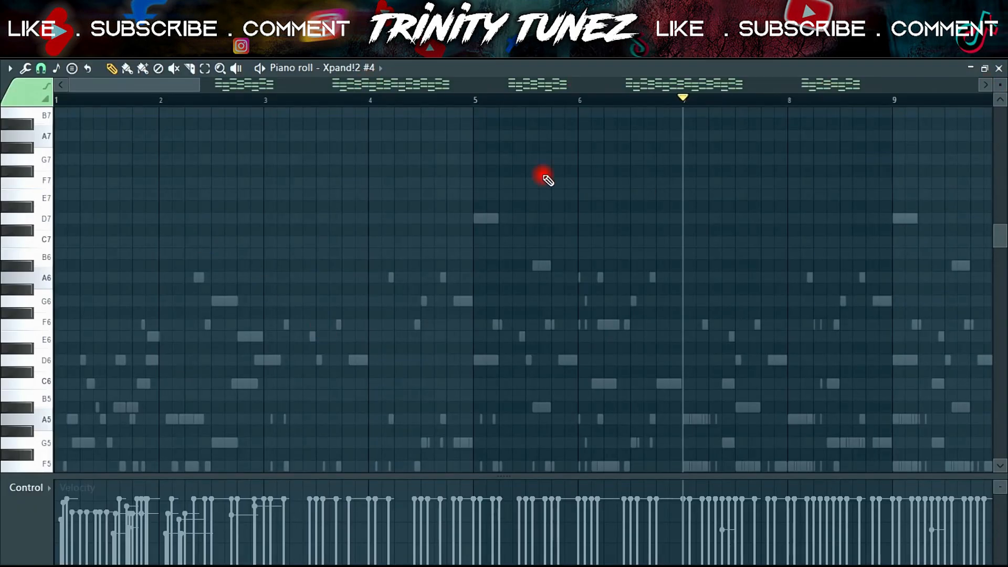
pyautogui.moveTo(181, 90); pyautogui.dragTo(263, 100)
pyautogui.scroll(-3, 378, 190)
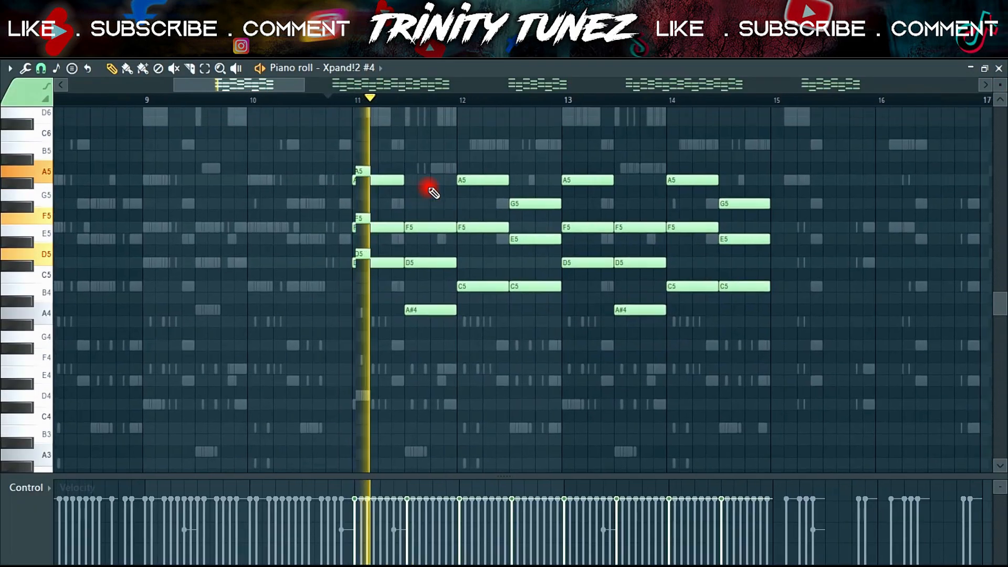
pyautogui.scroll(2, 427, 186)
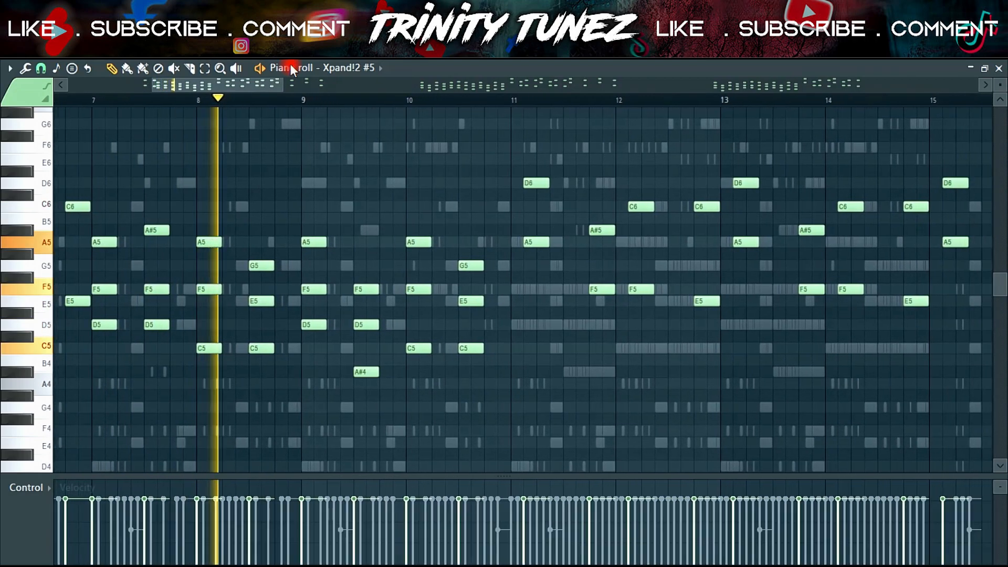
pyautogui.press('space')
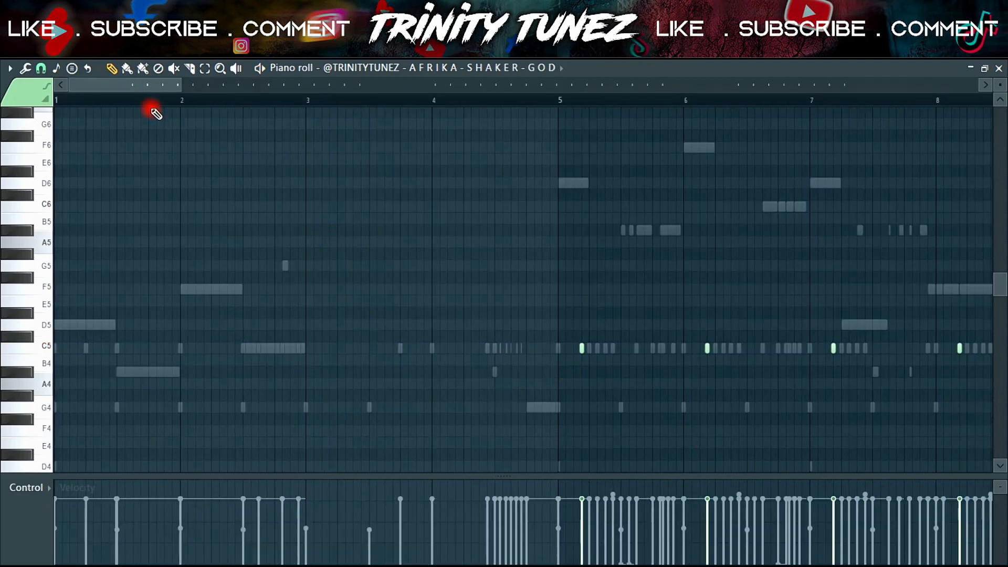
# Step: Play back the Afrika Shaker God pattern from bar 9, and return to the channel rack
pyautogui.moveTo(149, 82); pyautogui.dragTo(182, 85)
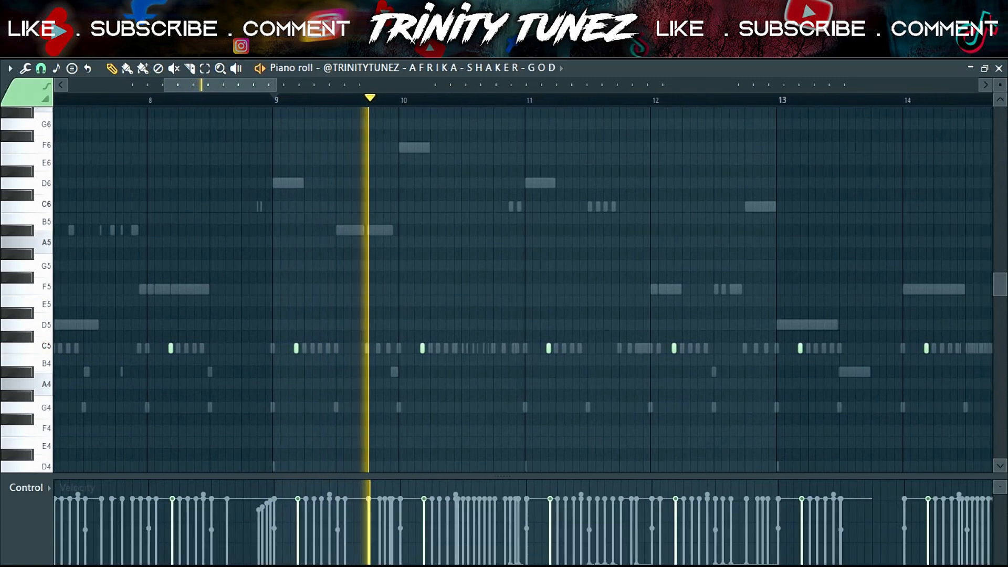
pyautogui.press('space')
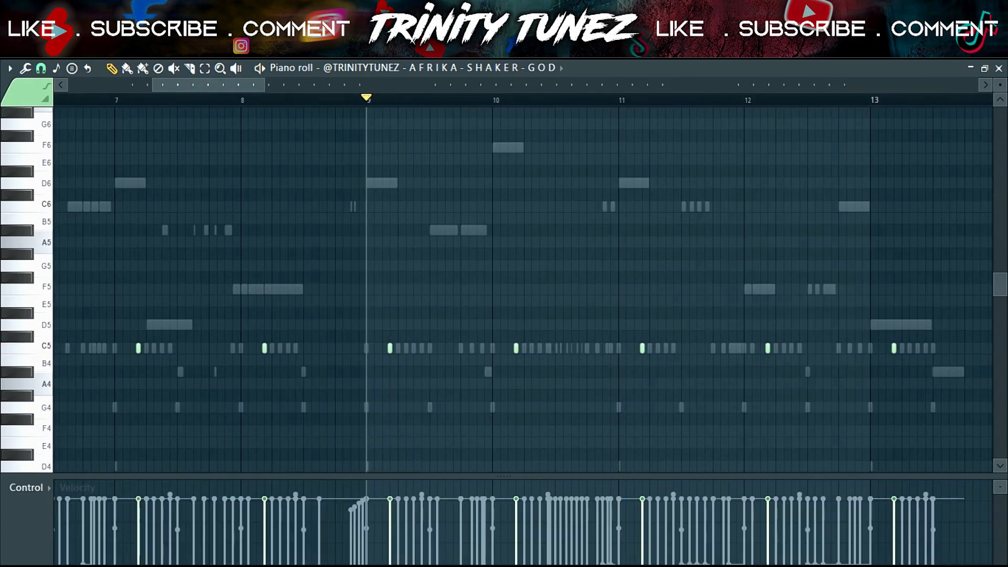
pyautogui.click(999, 68)
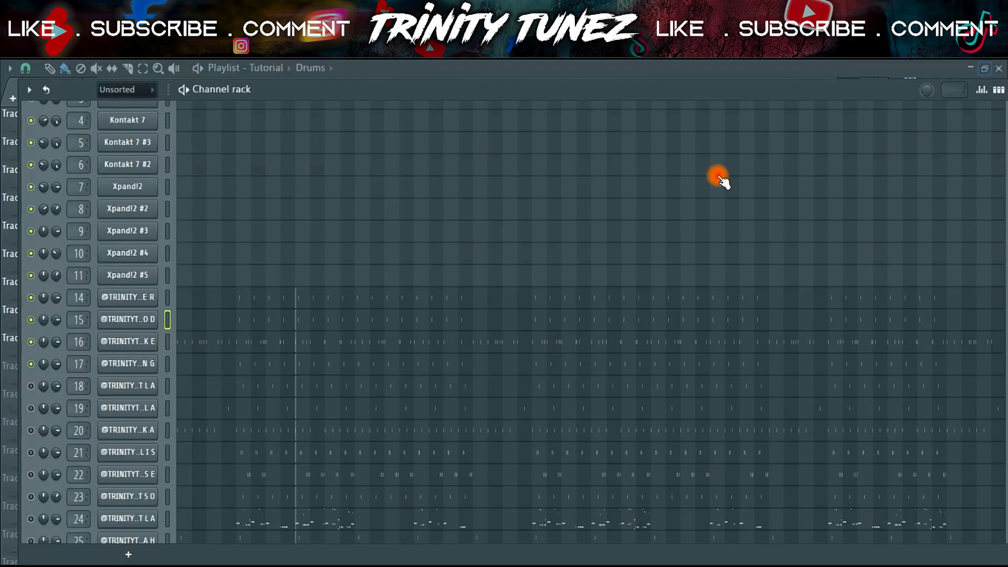
# Step: Play back the Afrika Bongo Matla pattern from bar 9 and display the note pan of its hits
pyautogui.click(238, 392)
pyautogui.moveTo(157, 88); pyautogui.dragTo(256, 88)
pyautogui.scroll(-5, 523, 290)
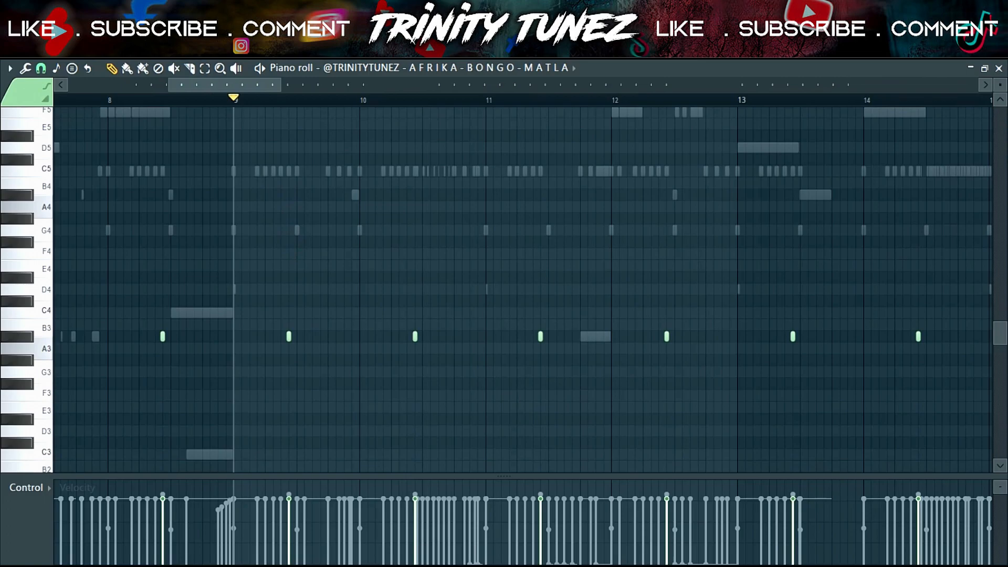
pyautogui.press('space')
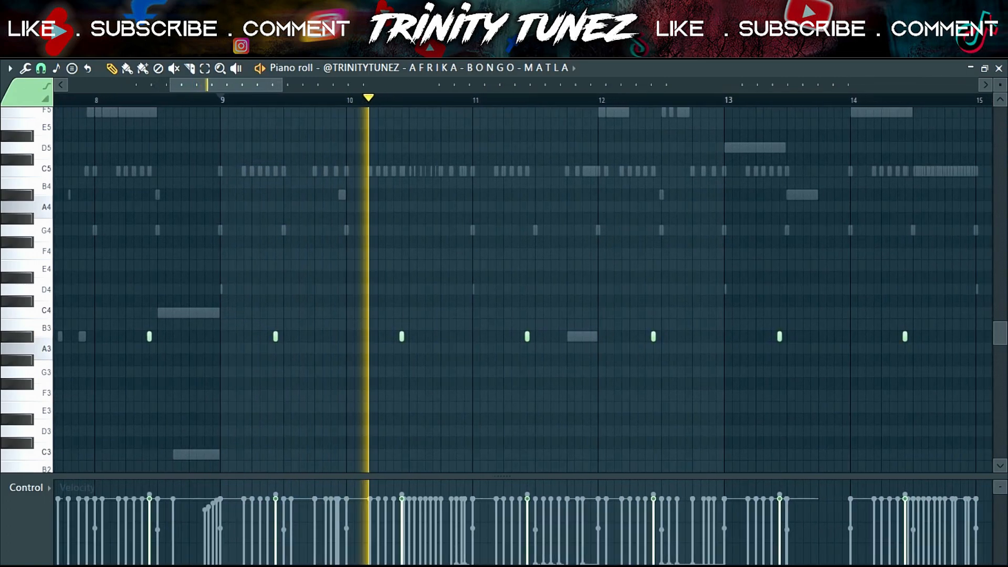
pyautogui.click(27, 488)
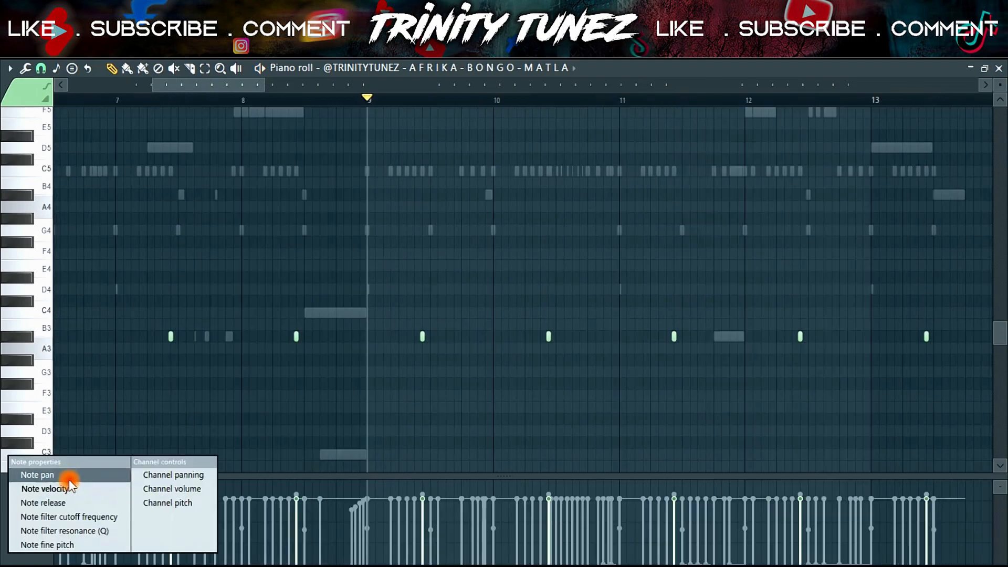
pyautogui.click(68, 477)
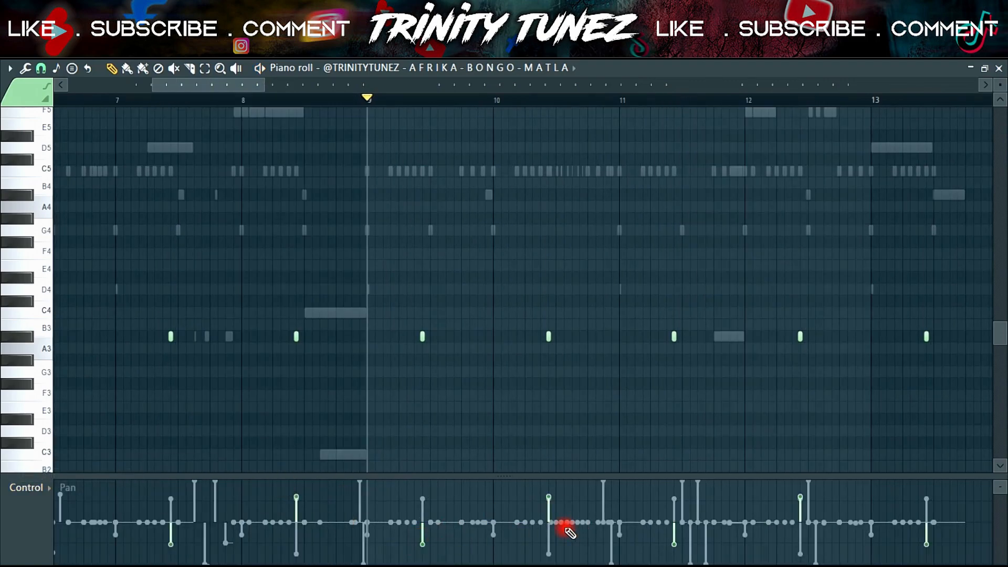
# Step: Unmute the Afrika Cow Bell Matla channel and play back its pattern from bar 9
pyautogui.click(54, 409)
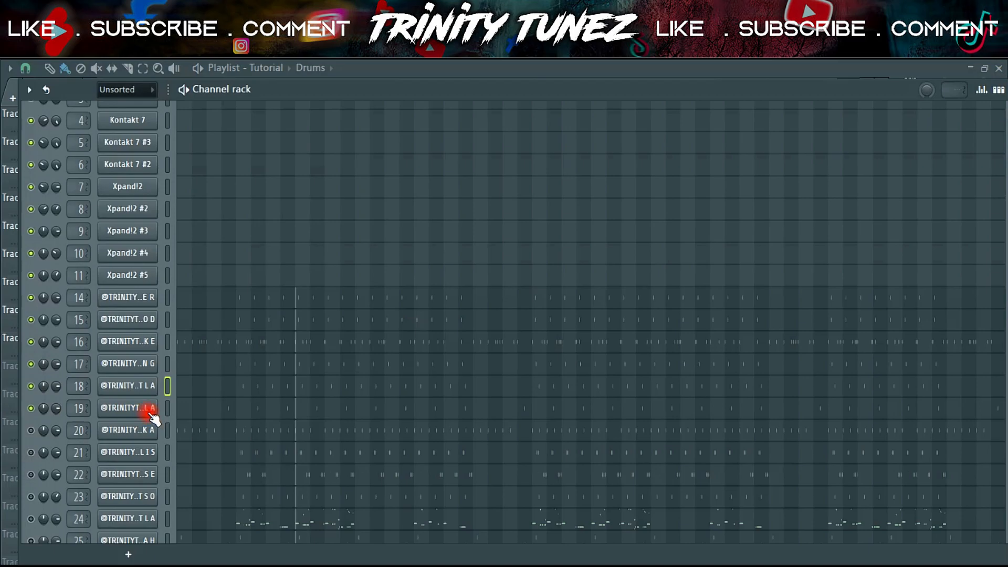
pyautogui.click(207, 412)
pyautogui.click(185, 22)
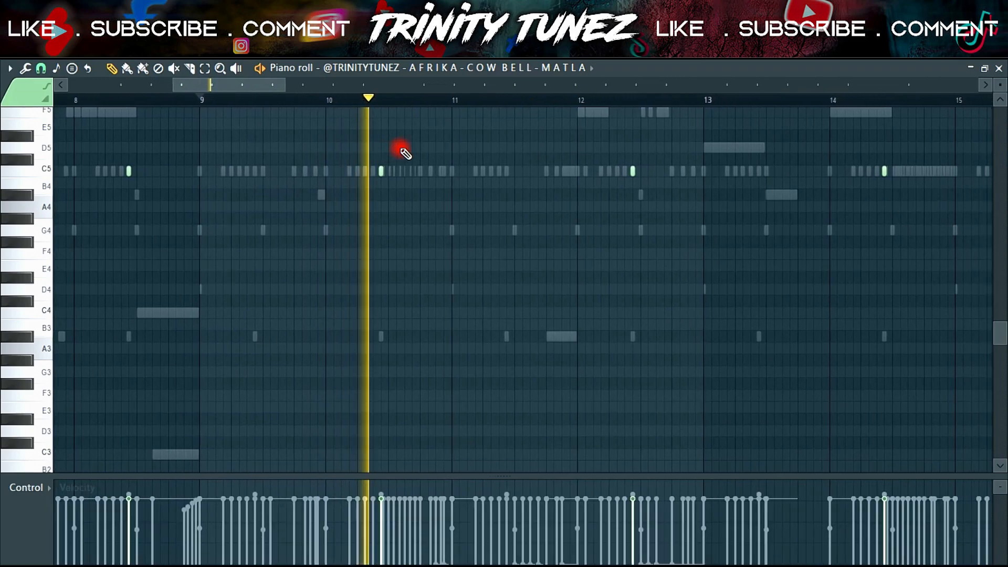
pyautogui.press('space')
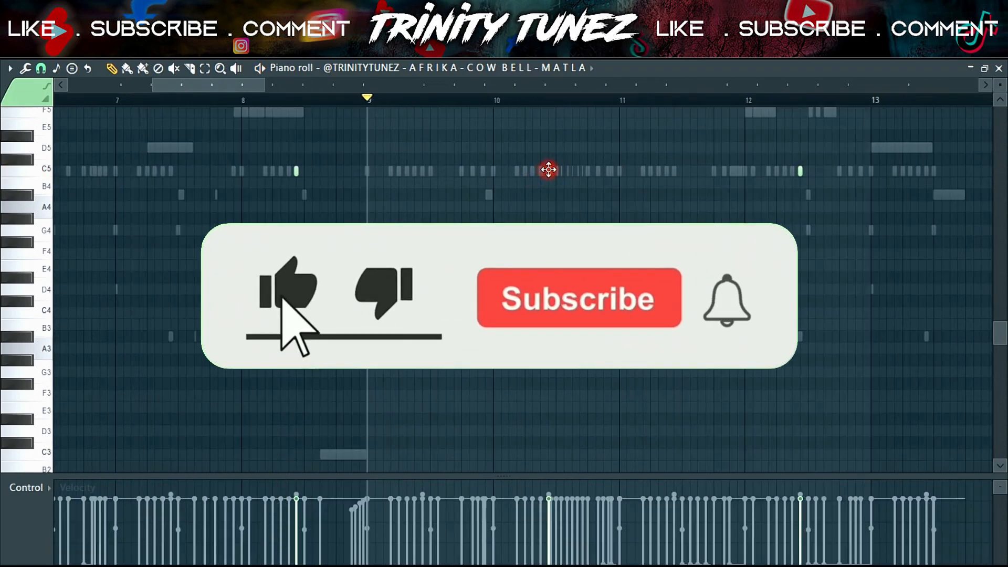
pyautogui.click(998, 69)
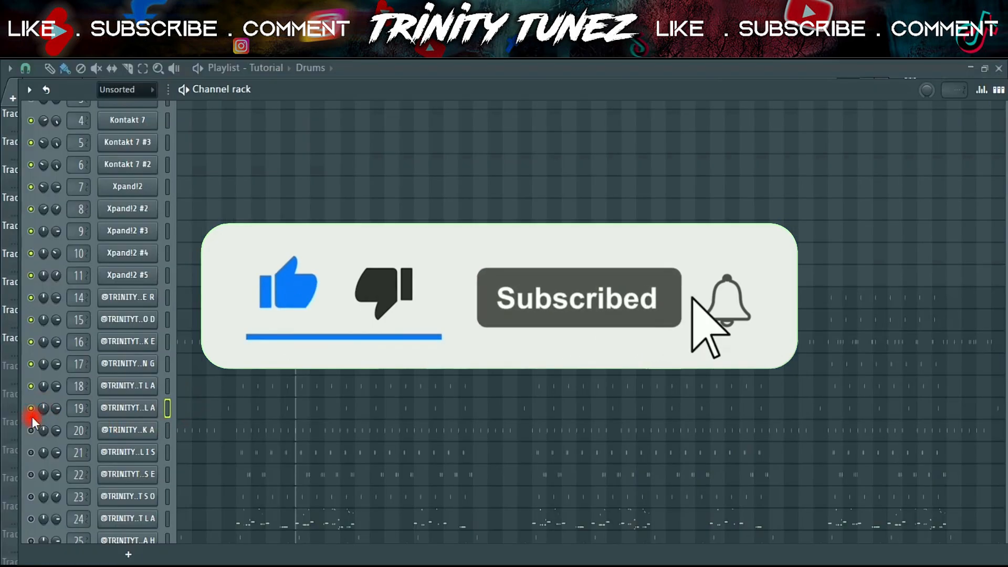
# Step: Open the Afrika Shaker Zaka pattern in the piano roll and play it back
pyautogui.click(252, 431)
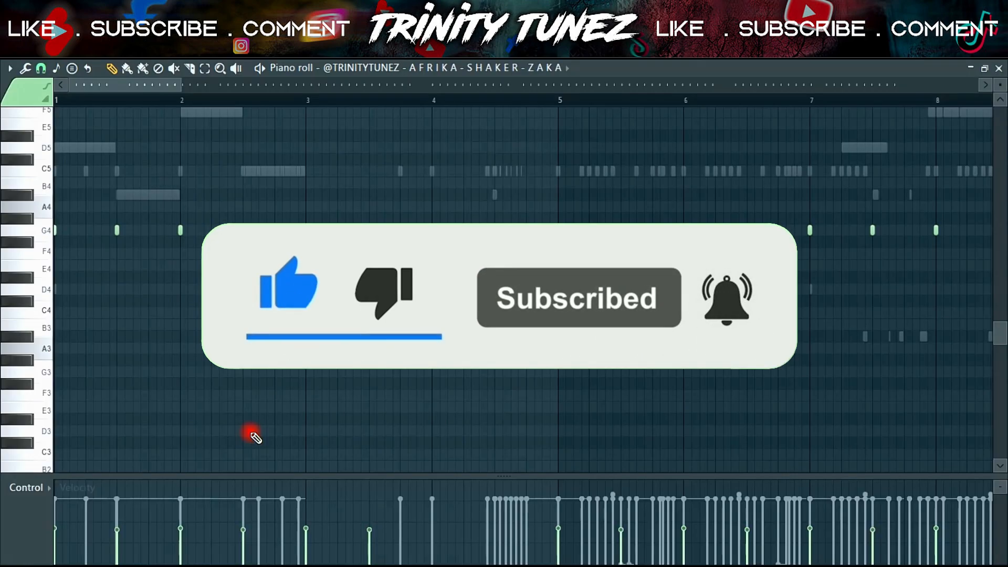
pyautogui.press('space')
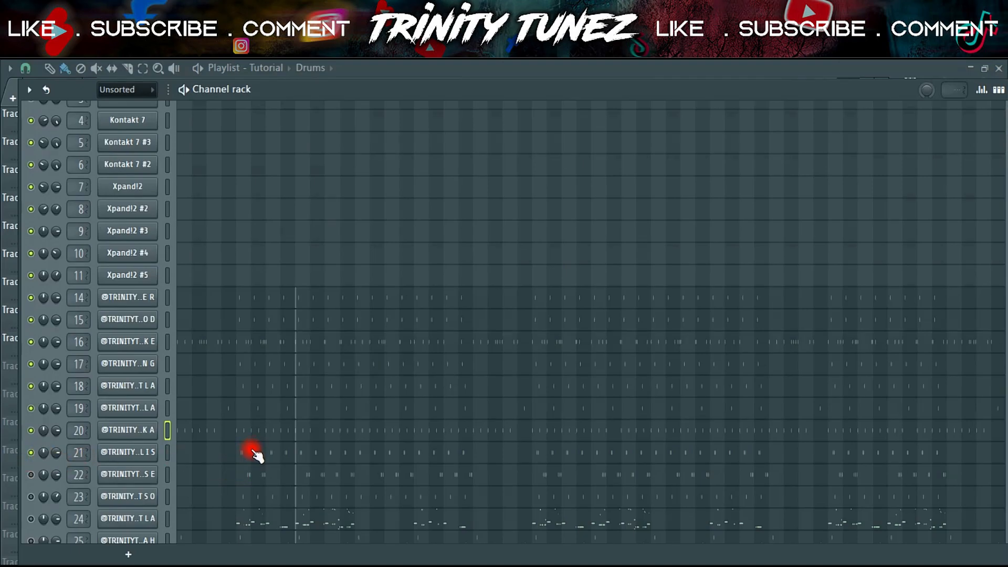
# Step: Open the Afrika Bongo Chillis pattern in the piano roll, play it back, and return to the channel rack
pyautogui.click(254, 451)
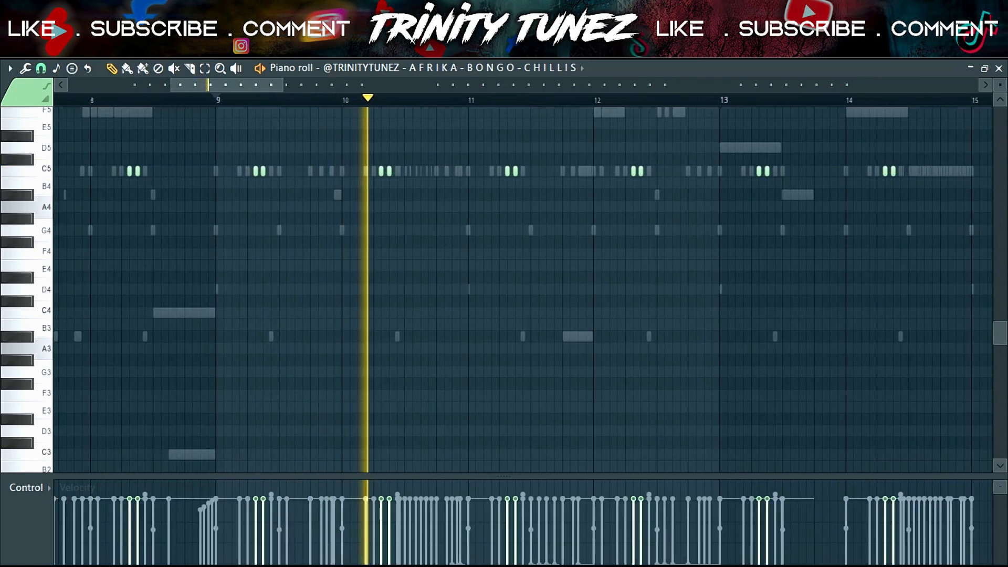
pyautogui.press('space')
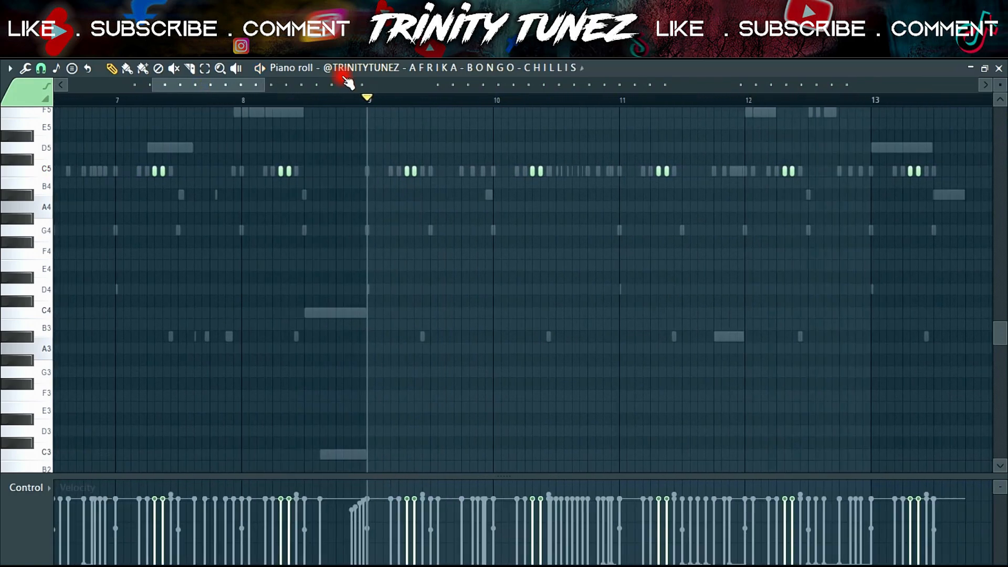
pyautogui.click(998, 69)
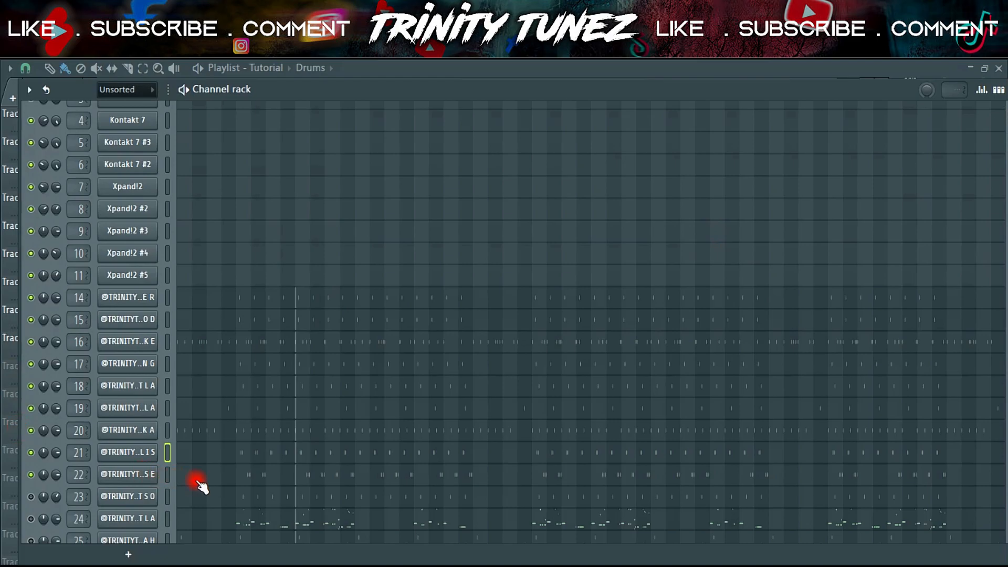
# Step: Play back the channel 22 pattern and the Afrika Tambourine Khutso pattern in the piano roll
pyautogui.click(213, 478)
pyautogui.press('space')
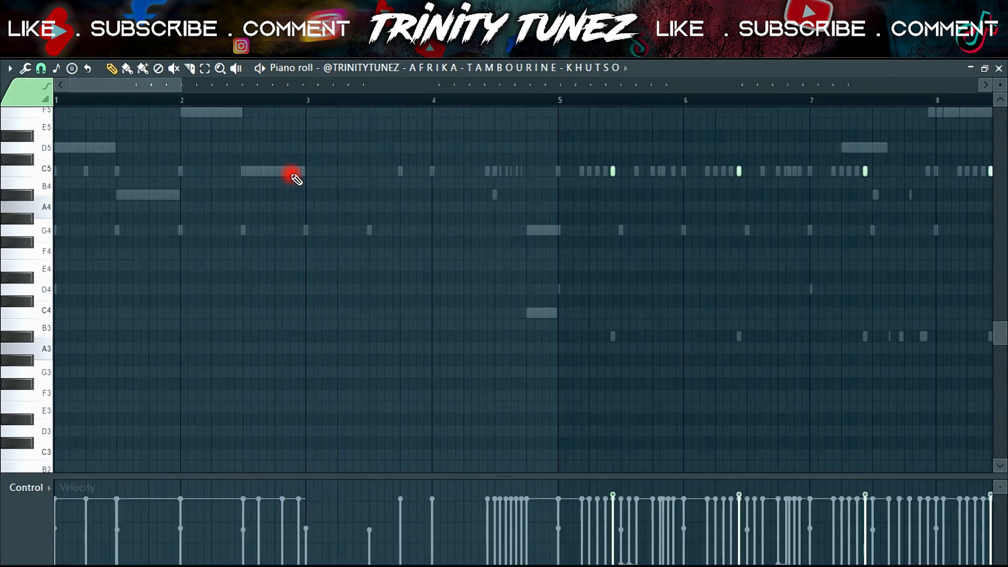
pyautogui.scroll(3, 295, 178)
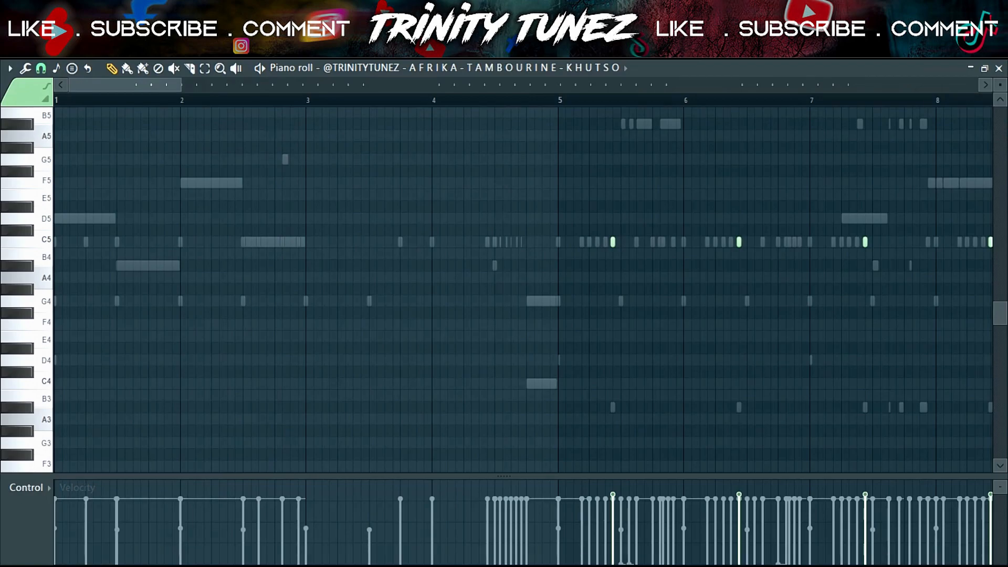
pyautogui.press('space')
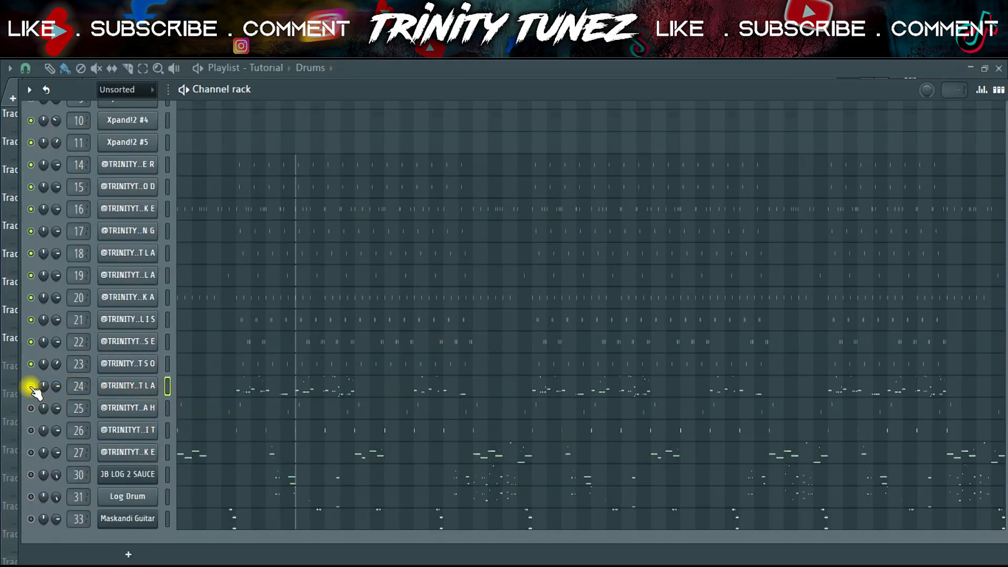
# Step: Open the Afrika 808 Matla pattern and examine its low and high notes around bars 5 to 13
pyautogui.click(259, 391)
pyautogui.scroll(5, 549, 341)
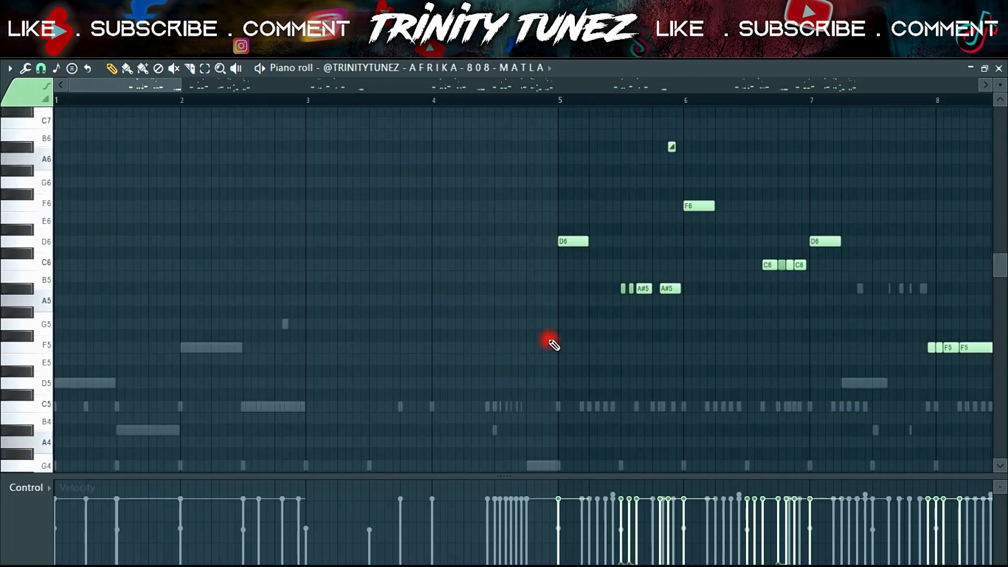
pyautogui.moveTo(164, 87); pyautogui.dragTo(241, 89)
pyautogui.scroll(4, 466, 305)
pyautogui.scroll(1, 465, 304)
pyautogui.scroll(-10, 466, 305)
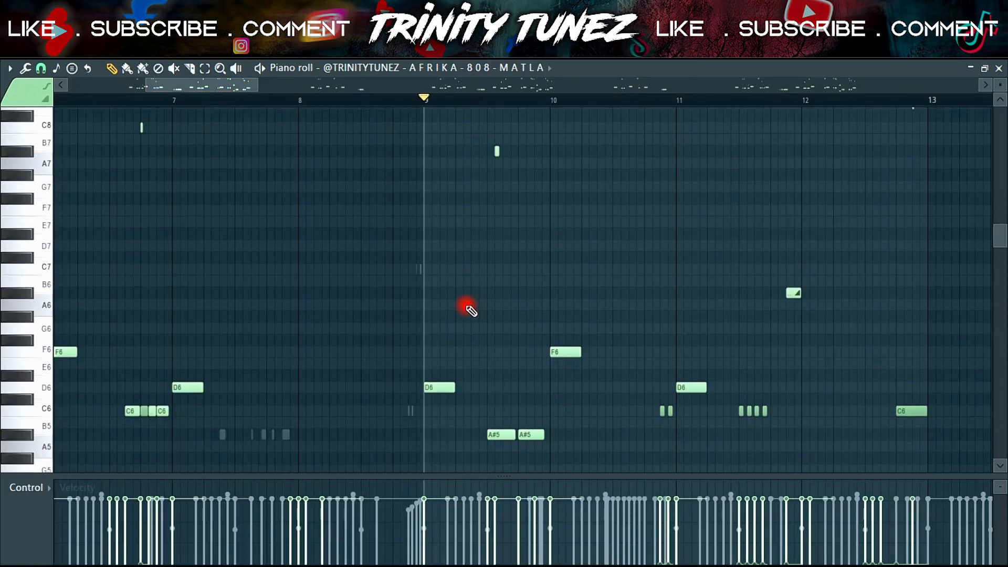
pyautogui.scroll(6, 466, 308)
pyautogui.scroll(4, 465, 309)
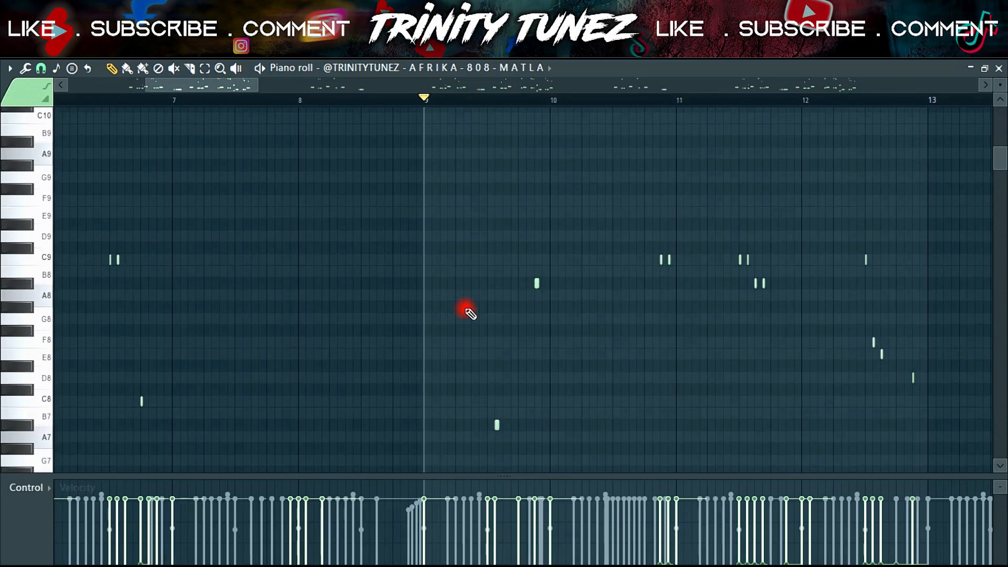
pyautogui.scroll(-10, 464, 307)
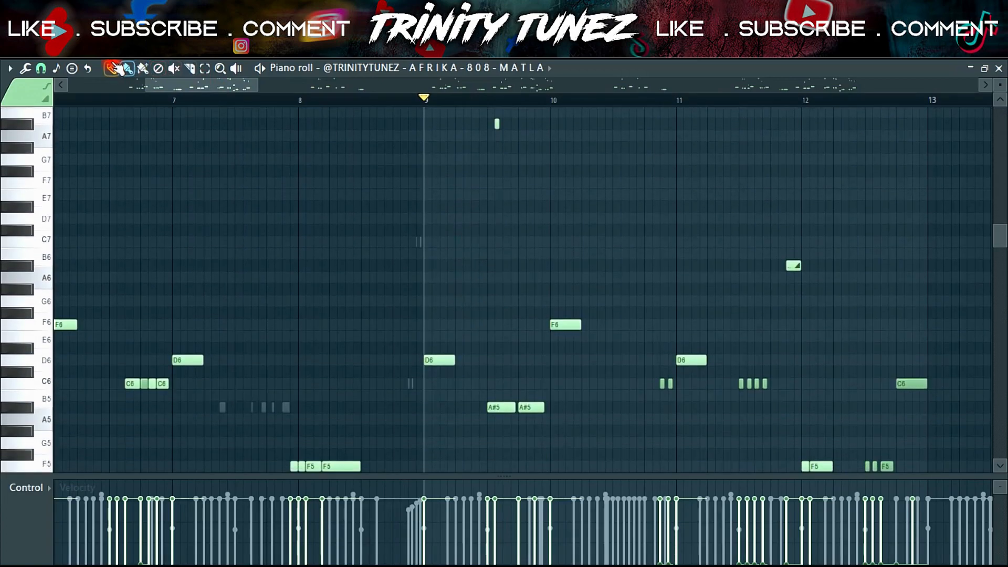
pyautogui.scroll(3, 394, 84)
# Step: Play back the Afrika 808 Matla pattern from bar 9, following both its low and high notes
pyautogui.press('space')
pyautogui.scroll(-2, 488, 261)
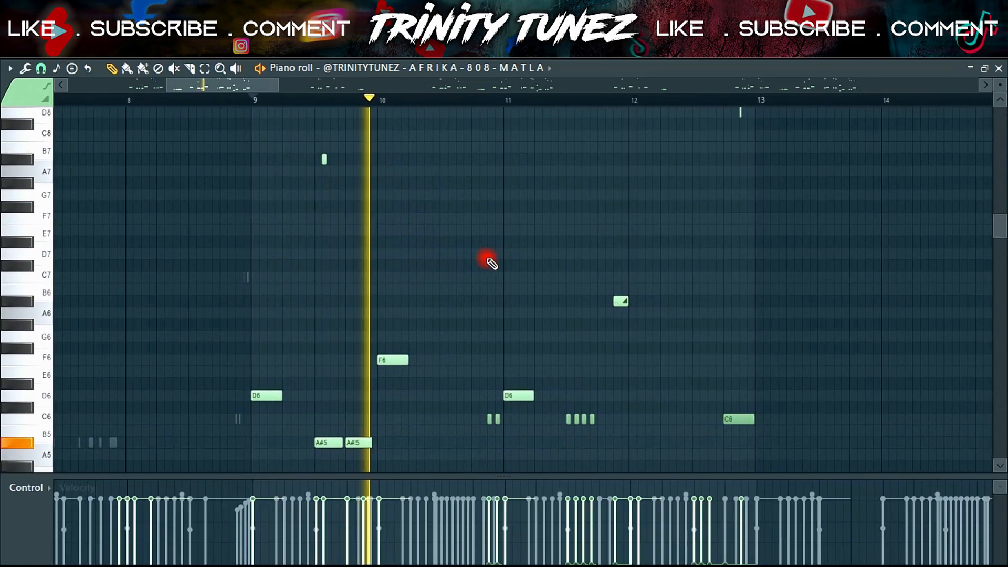
pyautogui.scroll(3, 489, 261)
pyautogui.scroll(2, 488, 260)
pyautogui.scroll(-3, 489, 259)
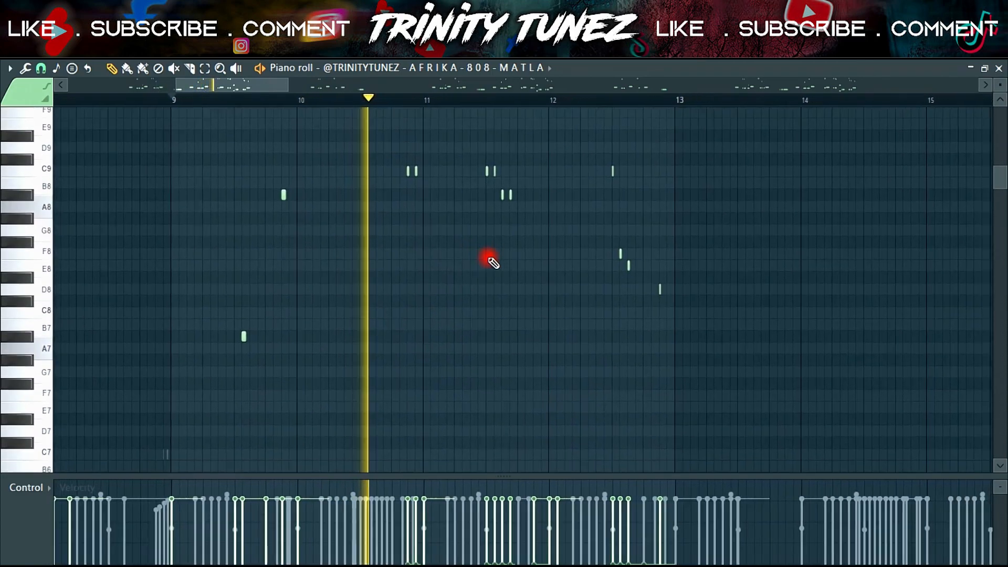
pyautogui.scroll(3, 492, 261)
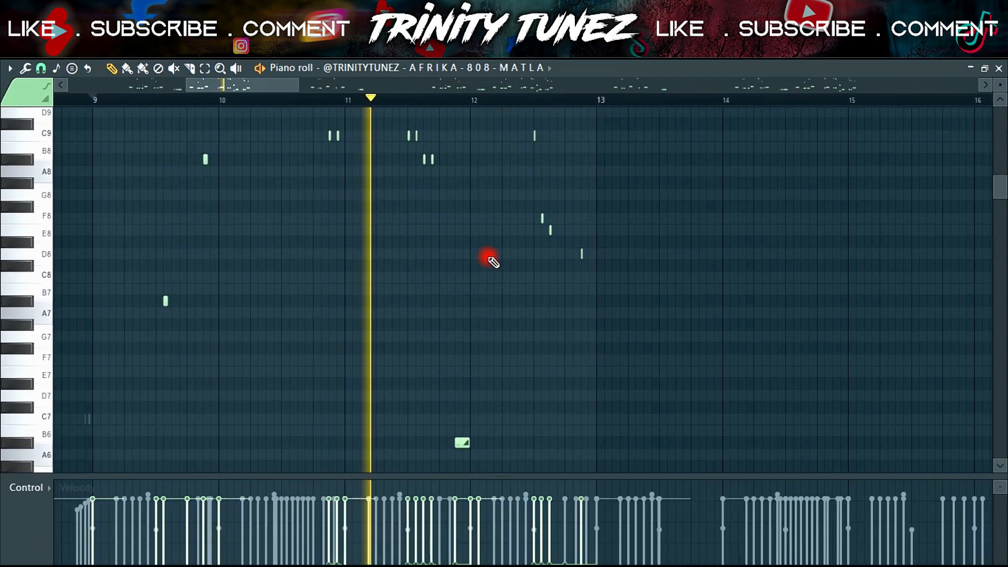
pyautogui.scroll(-4, 492, 261)
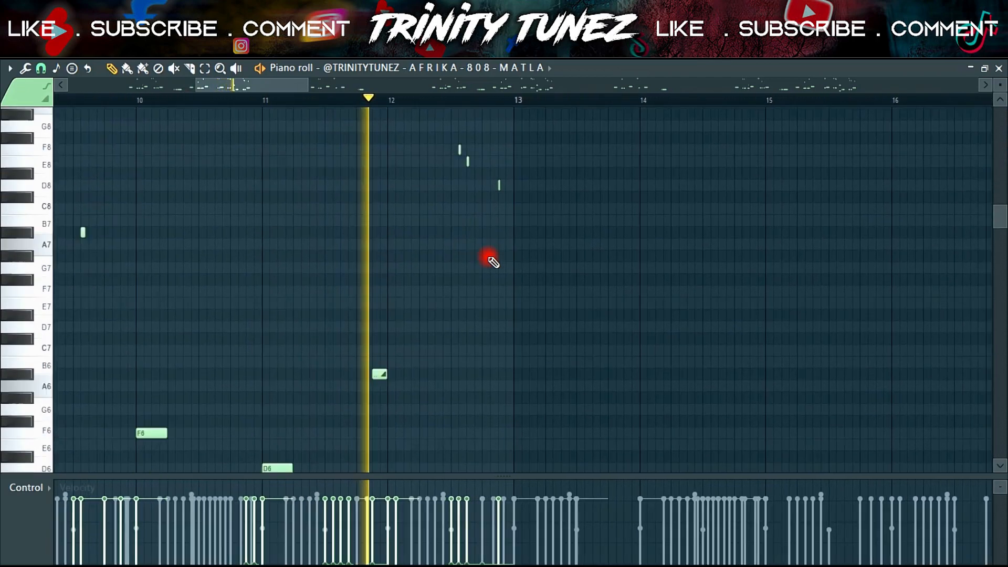
pyautogui.scroll(1, 492, 261)
pyautogui.scroll(-3, 493, 261)
pyautogui.scroll(5, 492, 261)
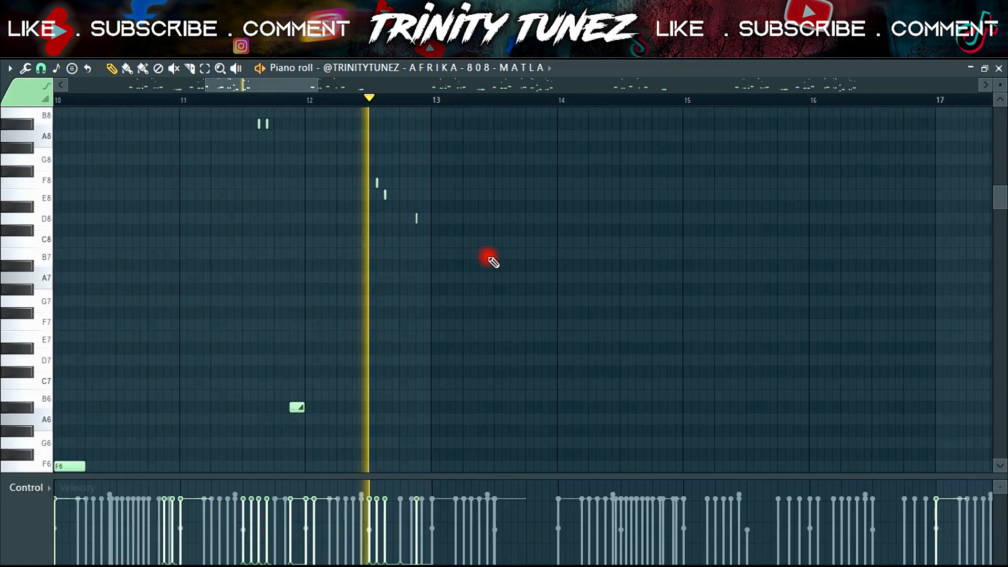
pyautogui.scroll(-4, 493, 261)
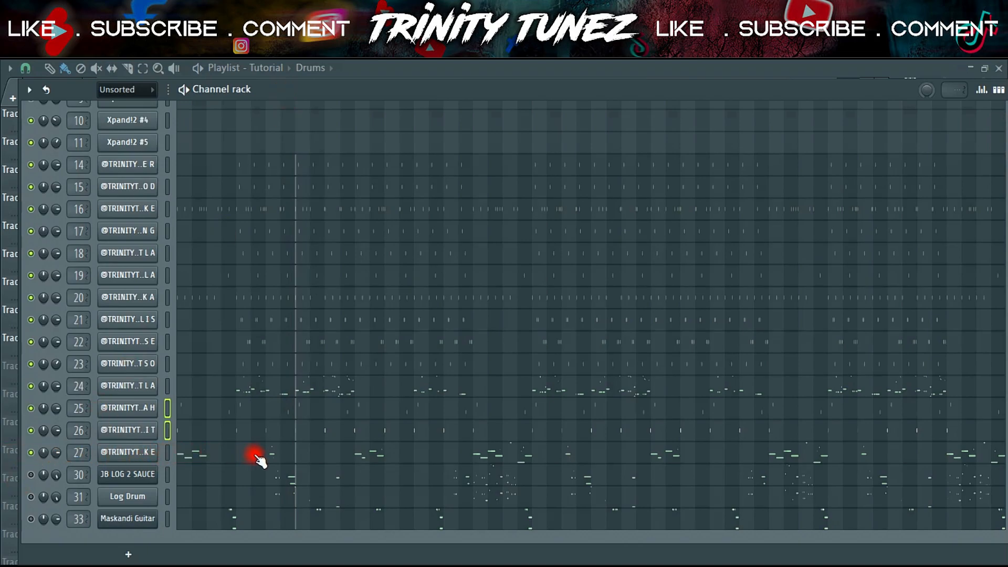
# Step: Play back the Afrika Bass Kheleke pattern from bar 13, and return to the channel rack
pyautogui.click(259, 460)
pyautogui.click(528, 101)
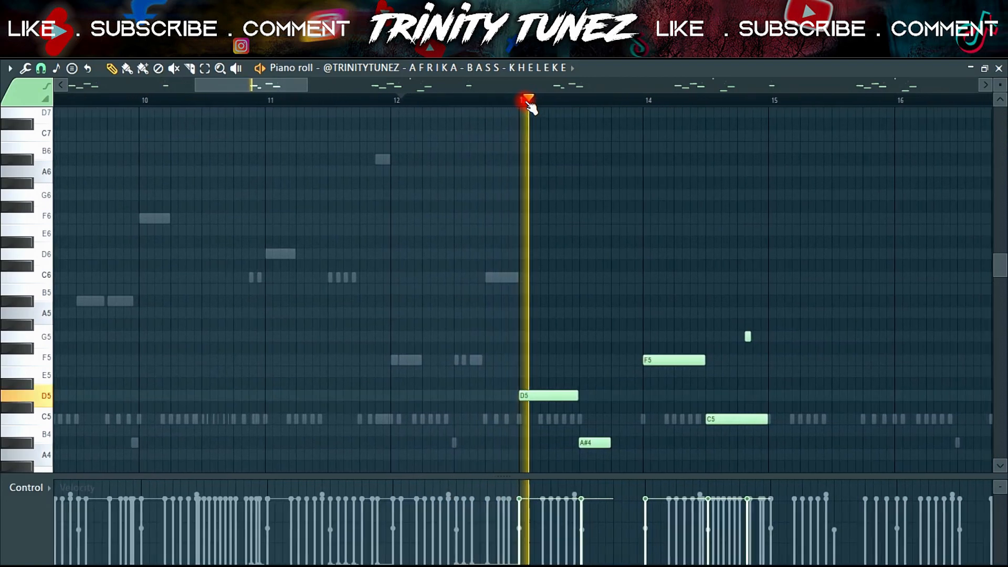
pyautogui.scroll(-2, 614, 243)
pyautogui.scroll(1, 614, 243)
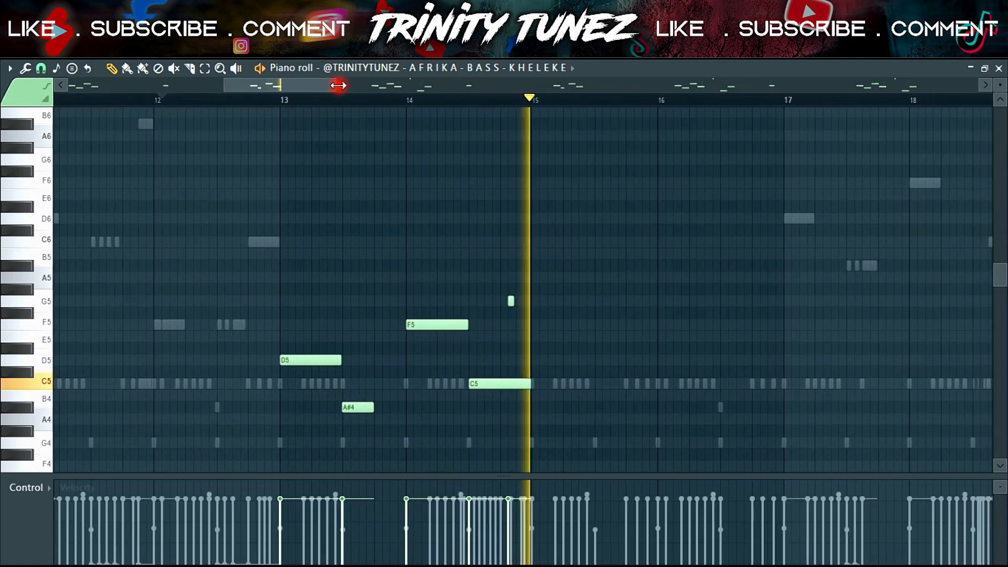
pyautogui.press('space')
pyautogui.press('F7')
# Step: Unmute the JB LOG 2 SAUCE and Log Drum channels, and select the Log Drum channel
pyautogui.click(31, 476)
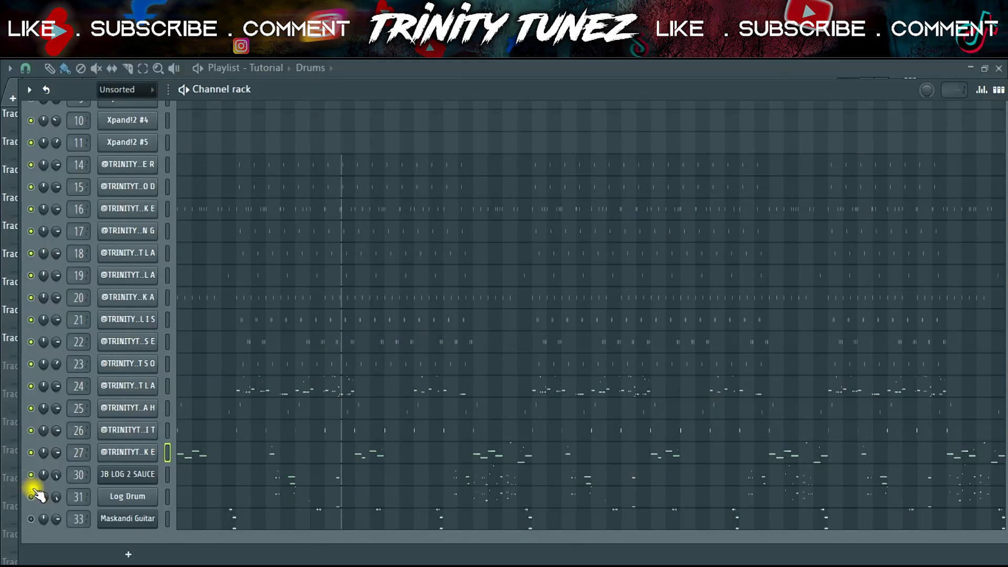
pyautogui.click(30, 482)
pyautogui.click(31, 497)
pyautogui.click(31, 475)
pyautogui.click(29, 493)
pyautogui.click(135, 497)
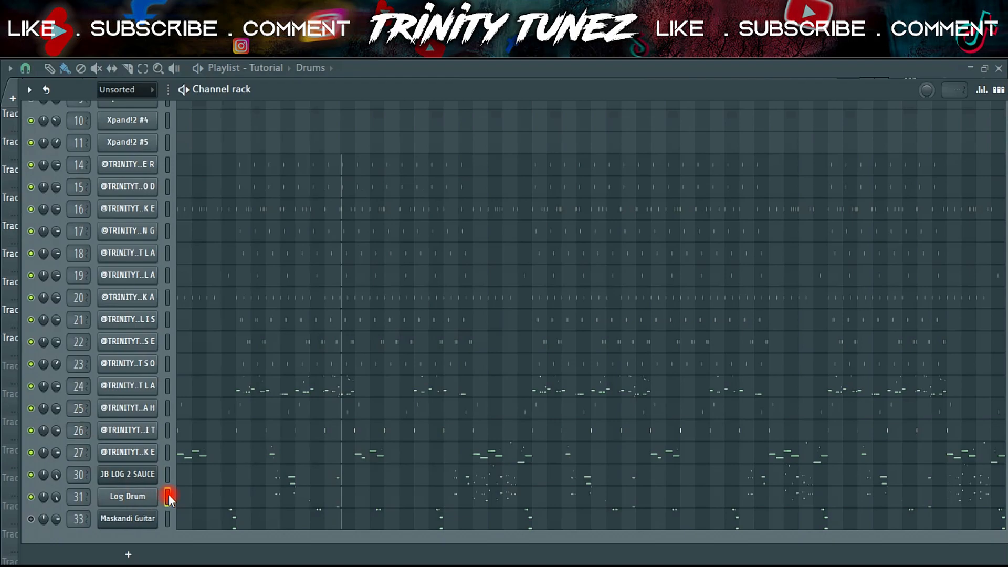
pyautogui.click(169, 498)
# Step: Play back the JB LOG 2 SAUCE pattern from bar 19 in the piano roll, following its high and low notes
pyautogui.moveTo(177, 81); pyautogui.dragTo(363, 82)
pyautogui.click(445, 100)
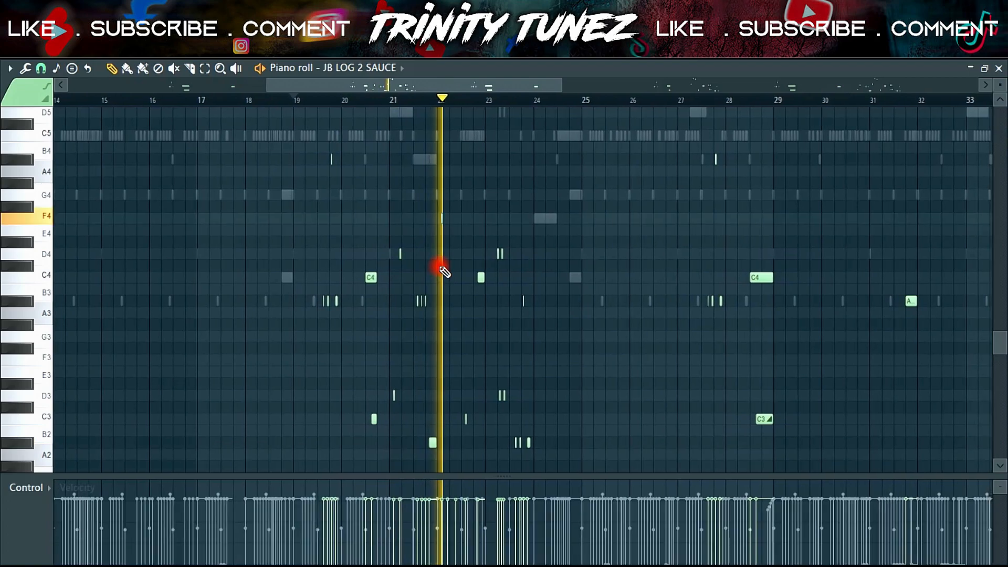
pyautogui.scroll(2, 443, 271)
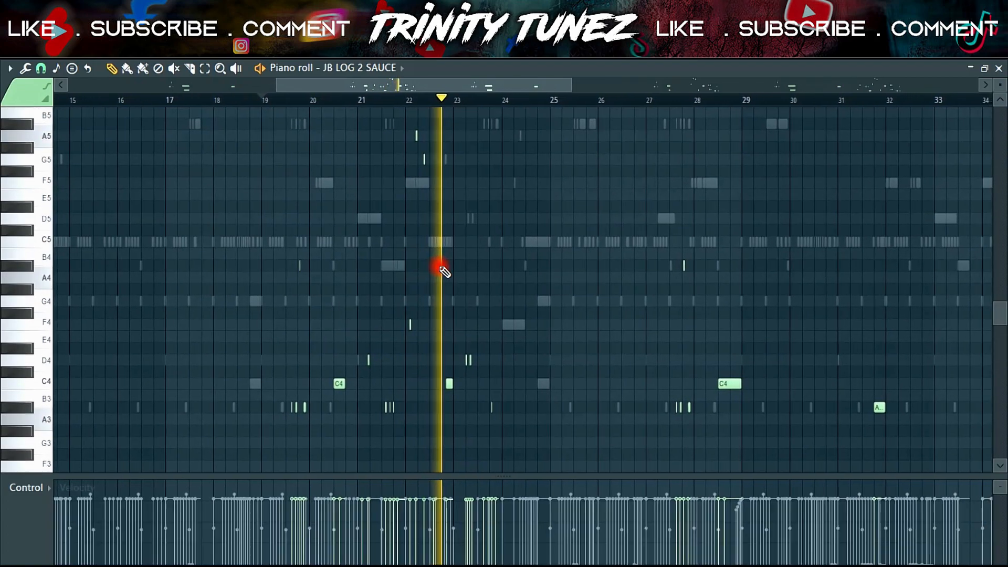
pyautogui.scroll(-2, 444, 271)
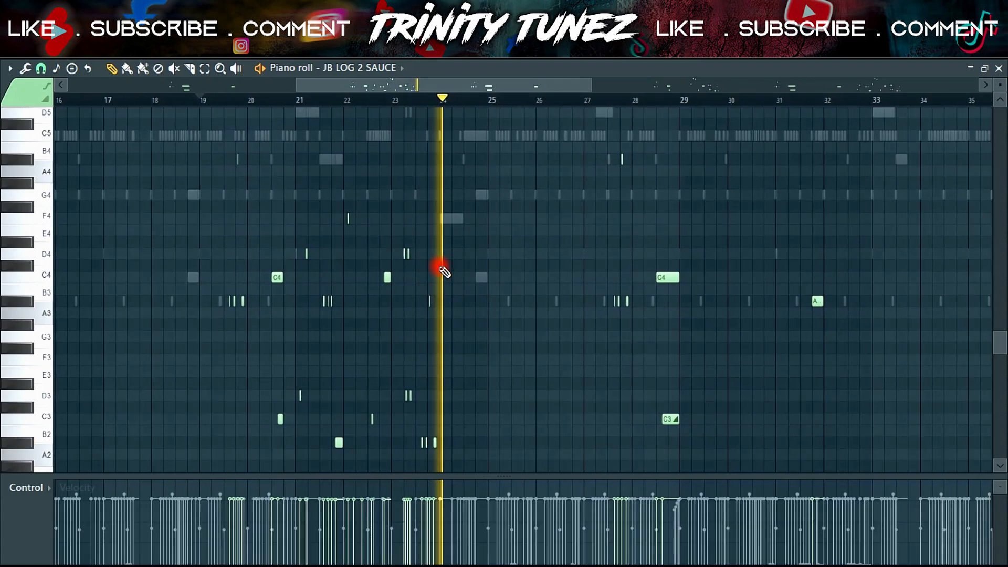
pyautogui.scroll(-4, 446, 262)
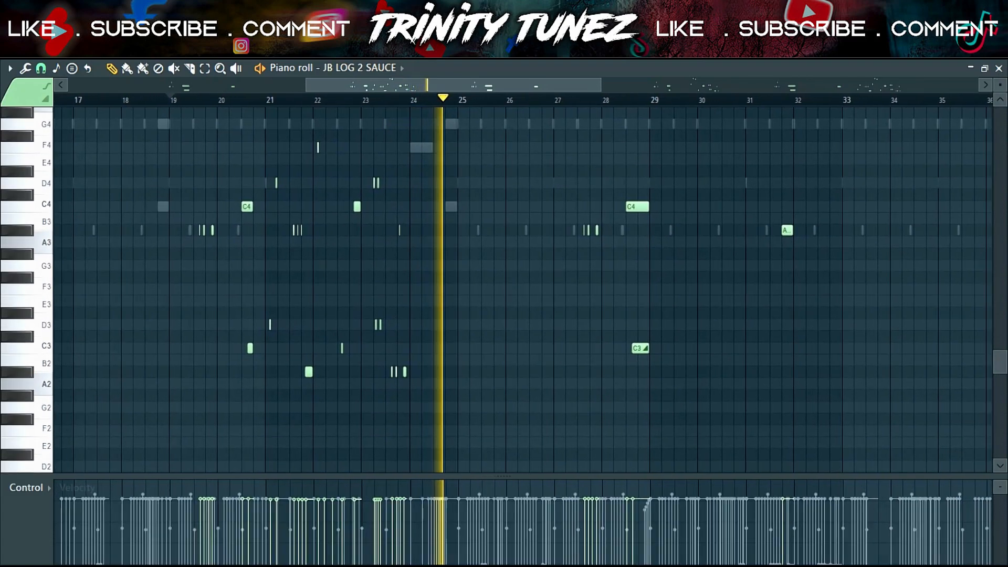
# Step: Open the Maskandi Guitar channel's FLEX instrument to inspect its bass guitar preset and settings, and close it
pyautogui.click(104, 513)
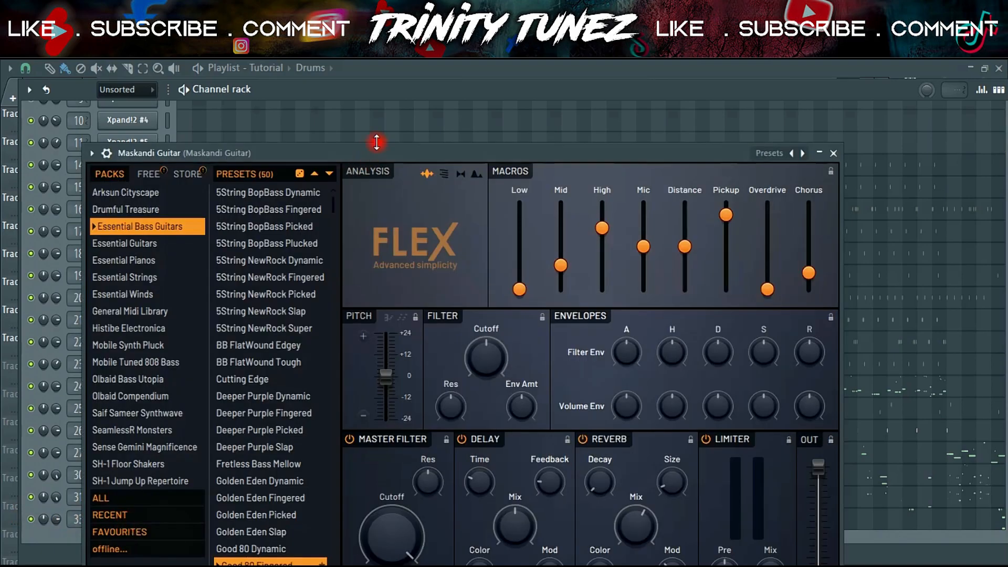
pyautogui.moveTo(378, 151); pyautogui.dragTo(332, 49)
pyautogui.click(202, 479)
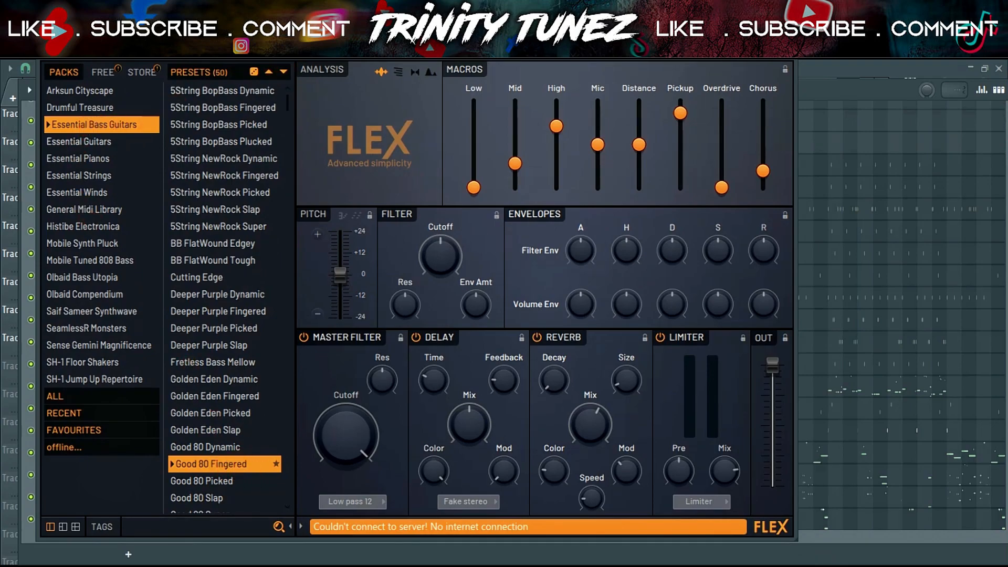
pyautogui.click(786, 49)
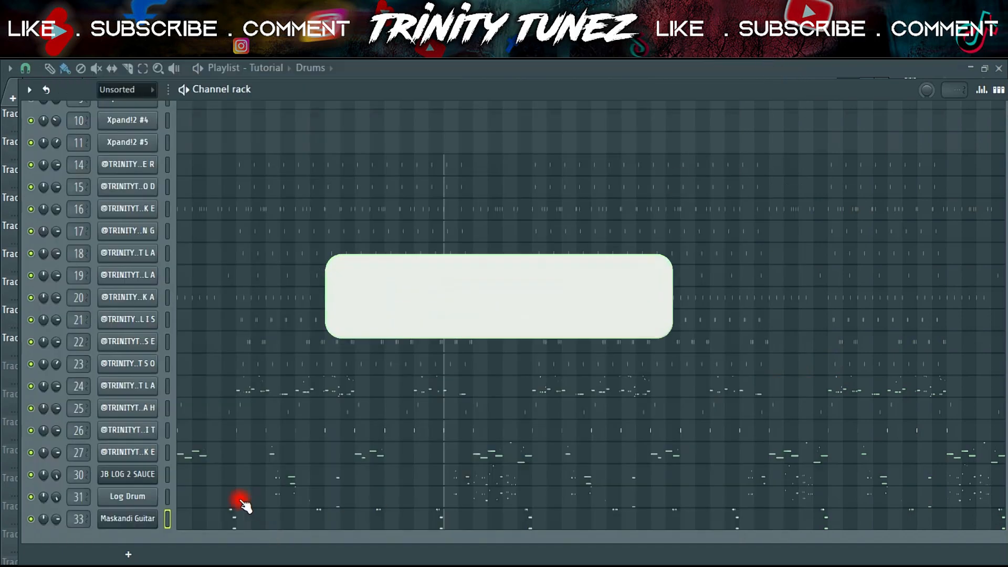
pyautogui.click(141, 520)
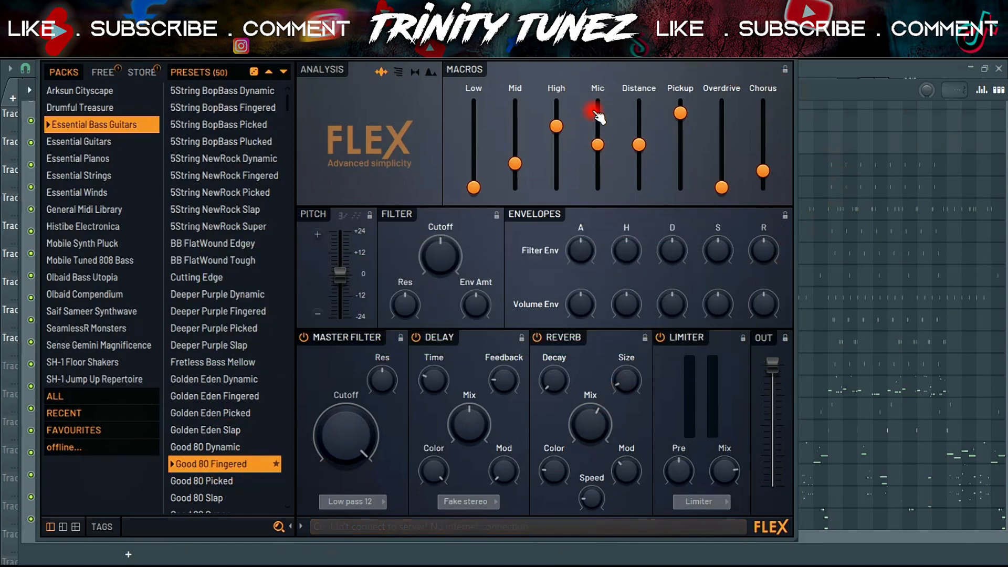
pyautogui.press('Escape')
# Step: Open the Maskandi Guitar pattern in the piano roll and examine its notes across the whole arrangement
pyautogui.click(233, 524)
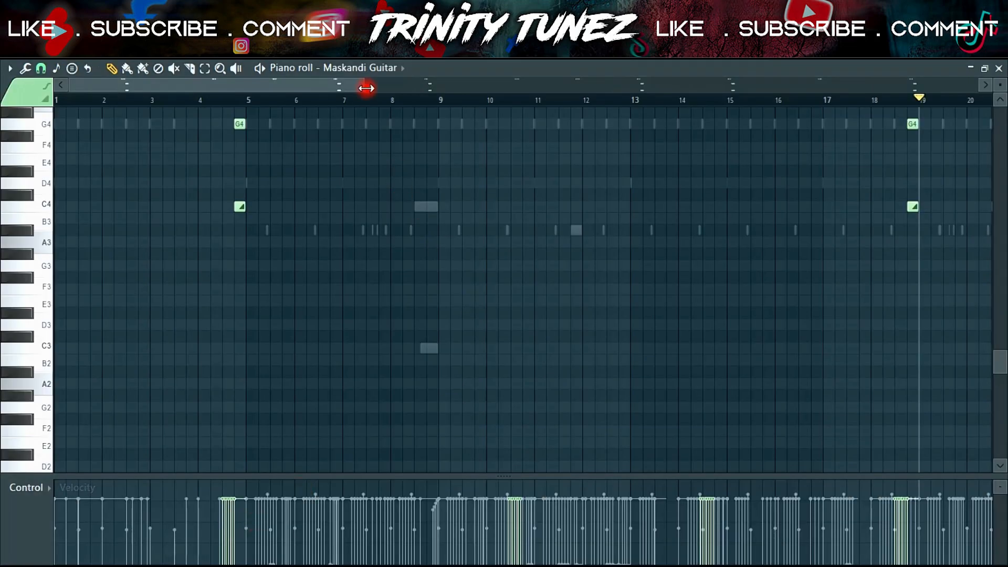
pyautogui.scroll(-5, 622, 104)
pyautogui.scroll(6, 653, 353)
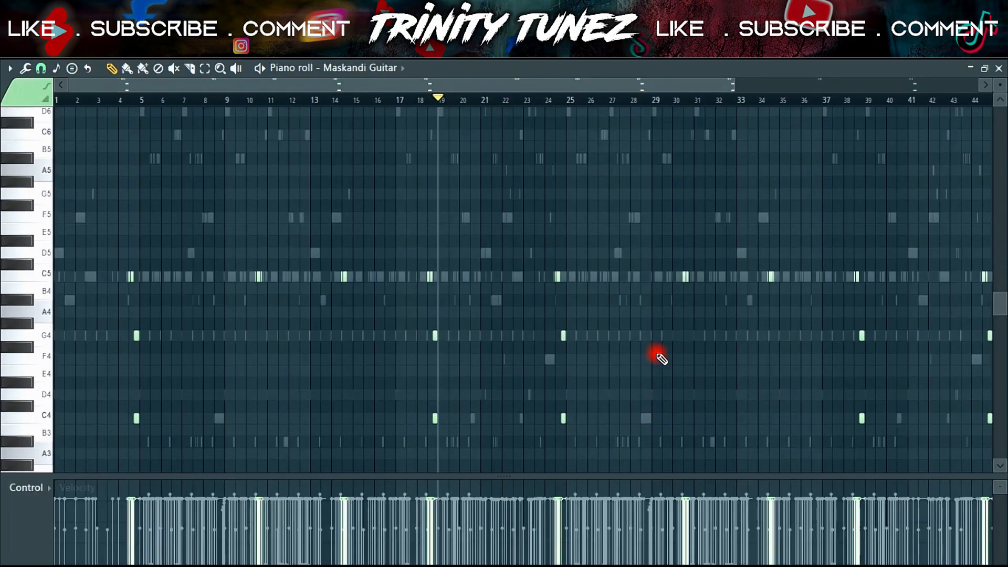
pyautogui.scroll(2, 697, 341)
pyautogui.moveTo(734, 84); pyautogui.dragTo(859, 129)
pyautogui.scroll(-5, 814, 353)
pyautogui.moveTo(855, 85); pyautogui.dragTo(304, 153)
# Step: Play back the first Maskandi Guitar phrase from the middle of bar 4
pyautogui.click(264, 100)
pyautogui.moveTo(265, 100); pyautogui.dragTo(256, 99)
pyautogui.press('space')
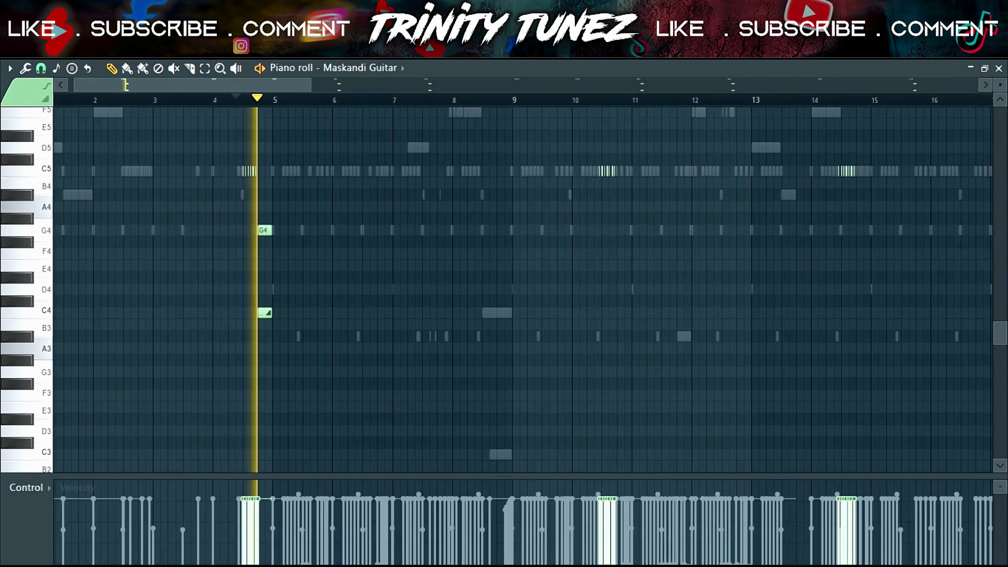
pyautogui.press('space')
# Step: Inspect the C5 notes and the G4 and C4 chord before bar 5 up close, and play back the phrase
pyautogui.moveTo(306, 85); pyautogui.dragTo(147, 89)
pyautogui.click(166, 168)
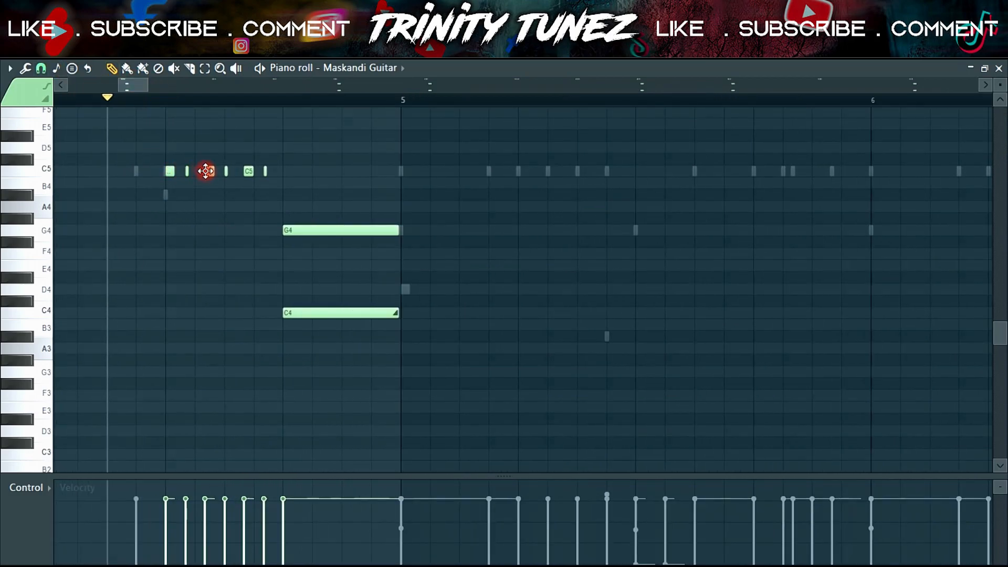
pyautogui.click(173, 193)
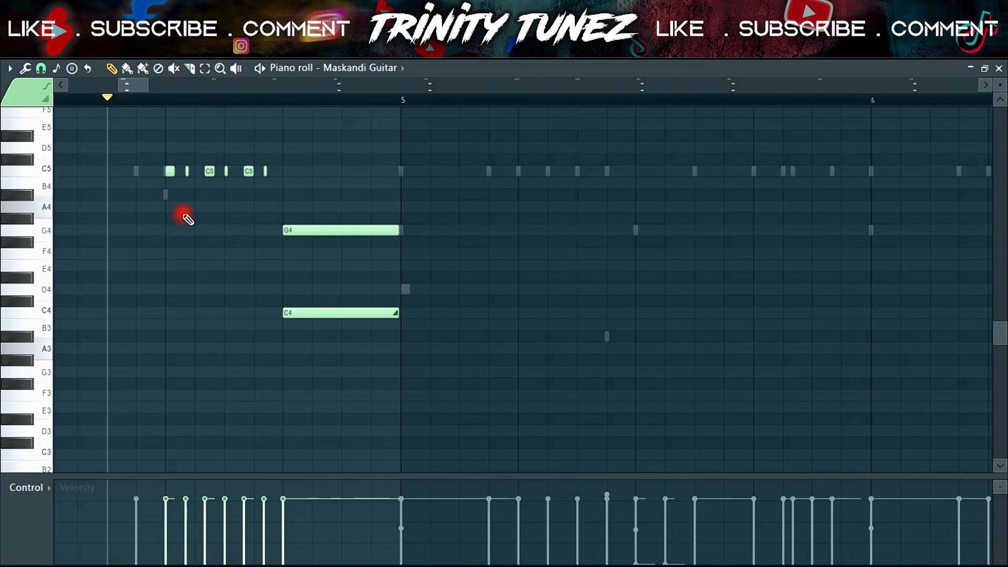
pyautogui.press('space')
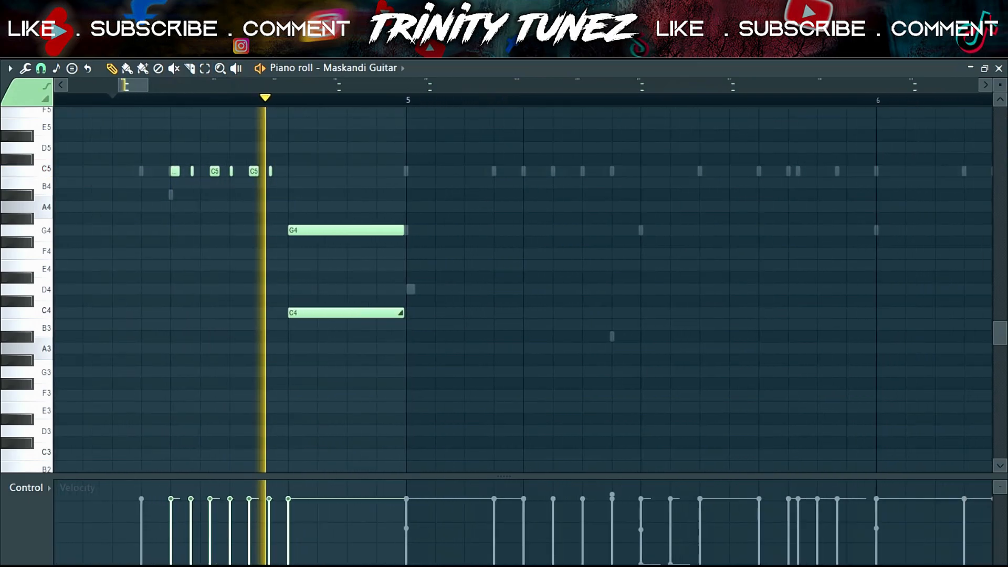
pyautogui.press('space')
pyautogui.moveTo(149, 87); pyautogui.dragTo(829, 95)
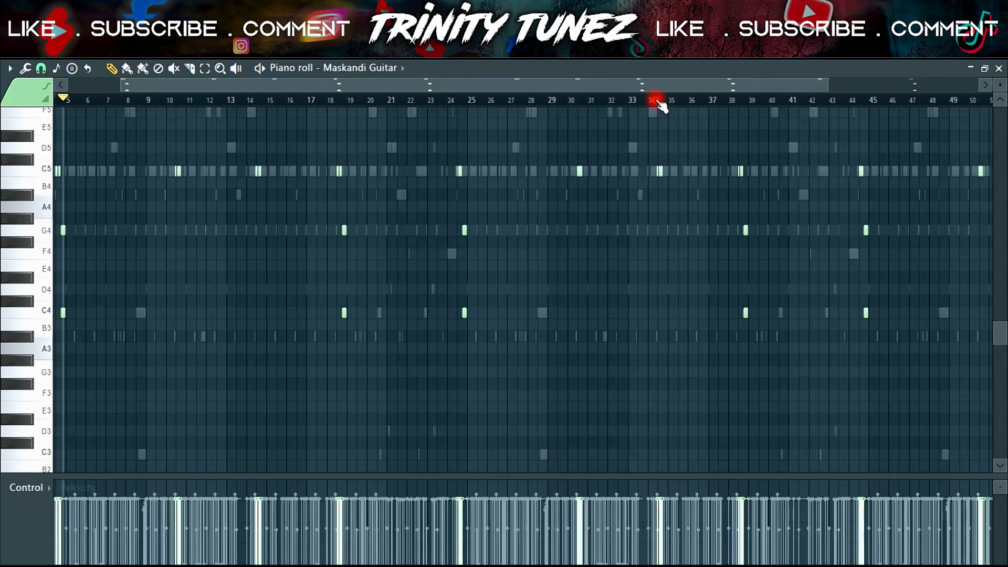
# Step: Examine the whole Maskandi Guitar part from bar 1 to its last note, and close the piano roll and channel rack
pyautogui.moveTo(121, 88); pyautogui.dragTo(10, 110)
pyautogui.scroll(2, 558, 220)
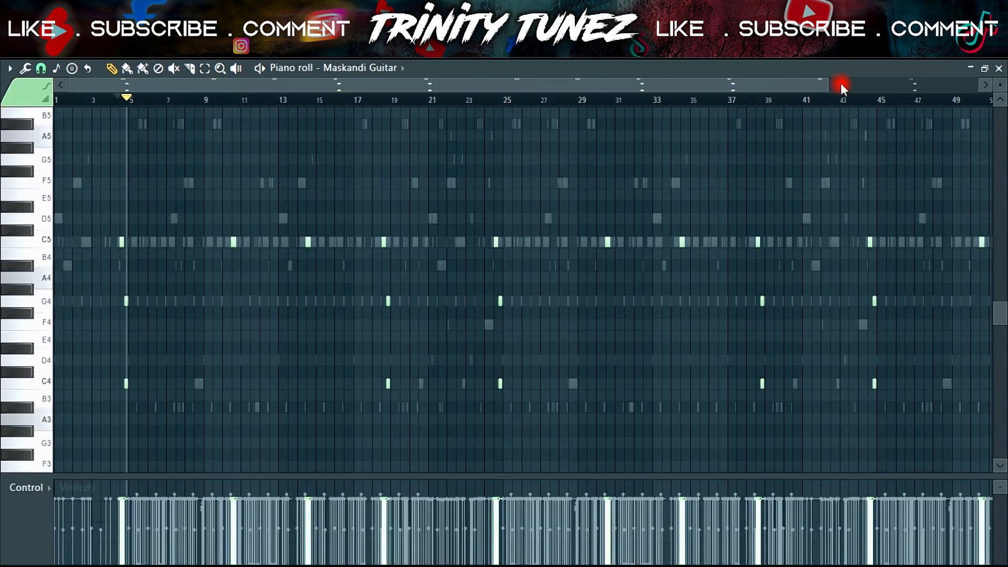
pyautogui.moveTo(827, 85); pyautogui.dragTo(1003, 95)
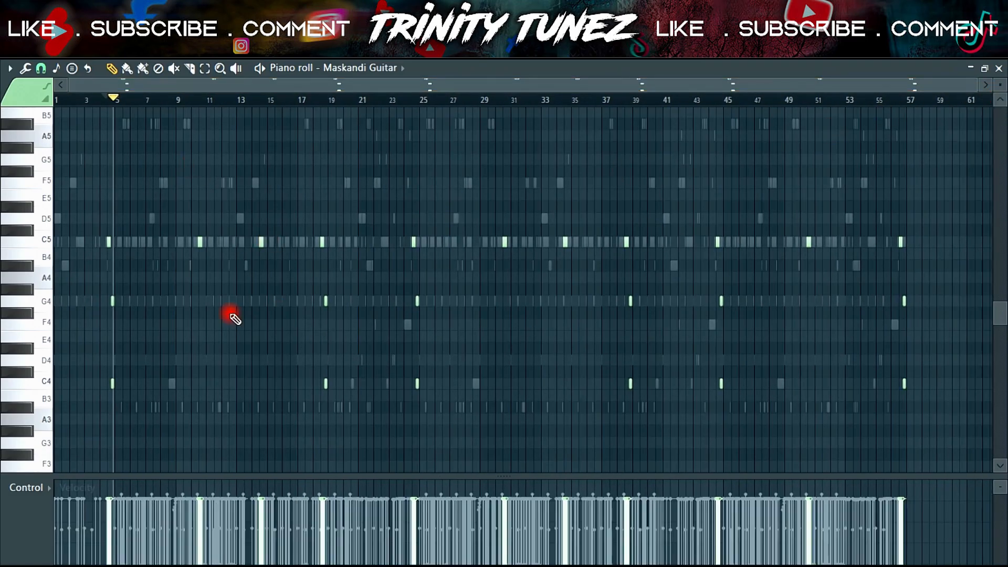
pyautogui.scroll(-5, 192, 320)
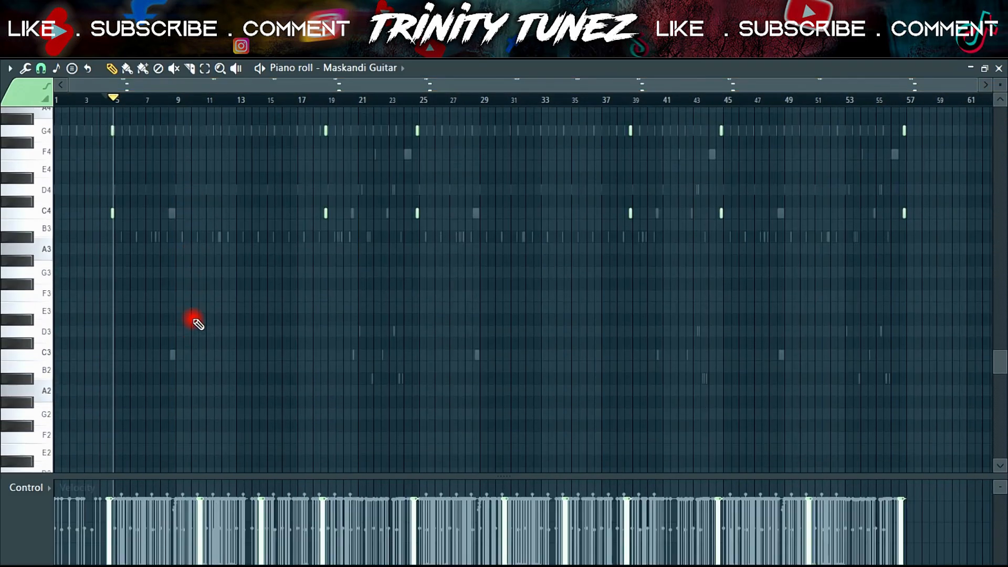
pyautogui.click(999, 68)
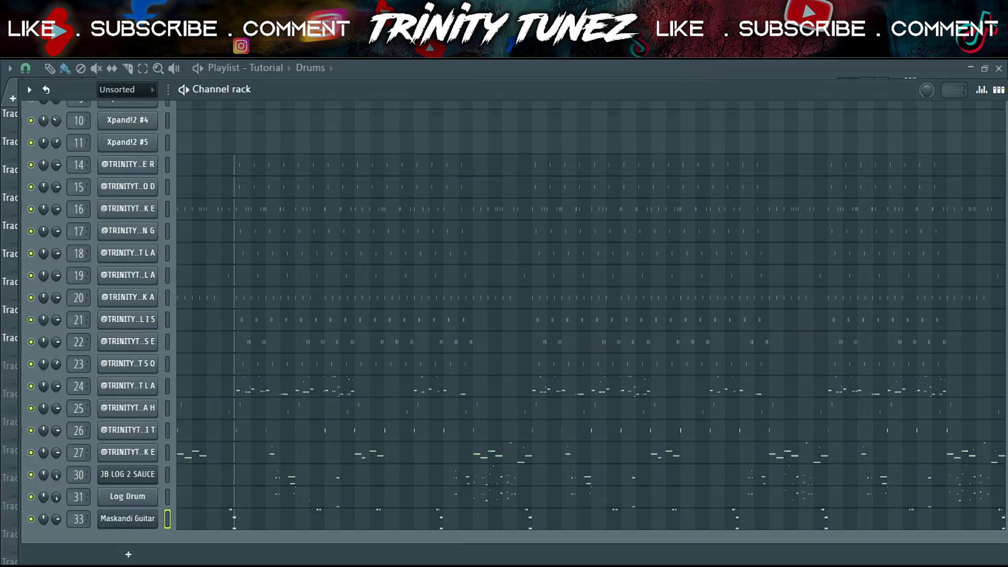
pyautogui.press('F6')
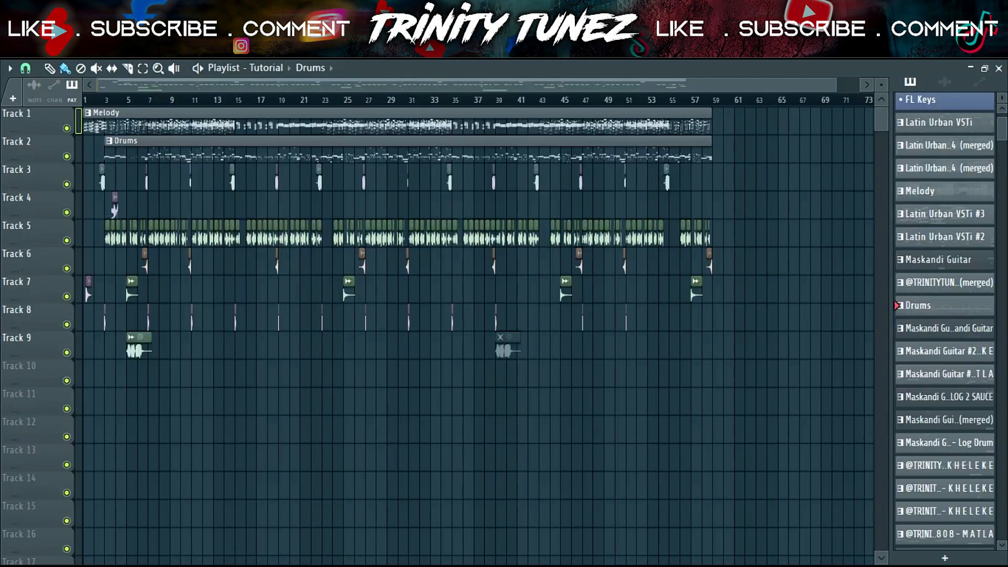
# Step: Switch the playlist from the Tutorial arrangement to the one named Arrangement and look through its tracks down to Track 29
pyautogui.click(310, 68)
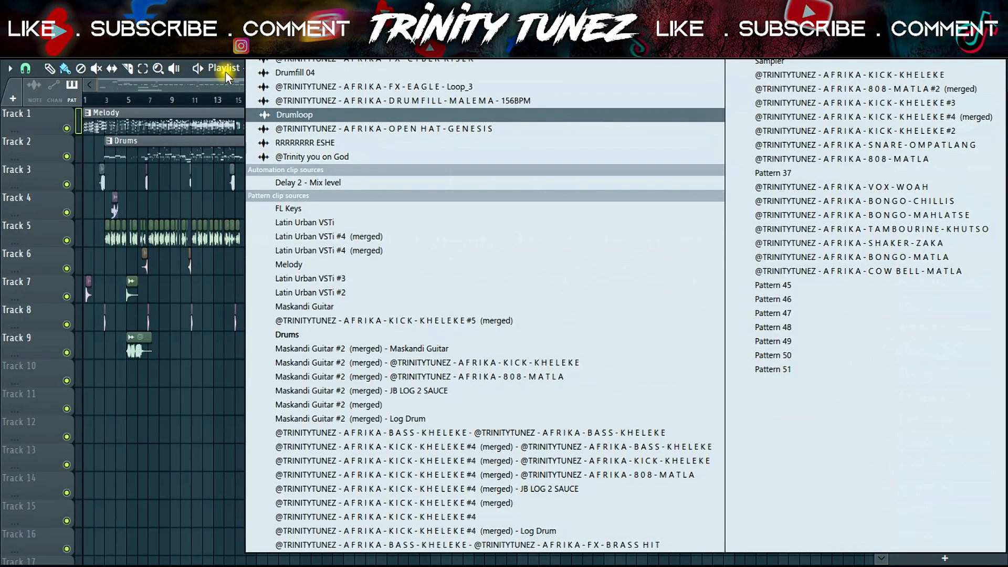
pyautogui.click(294, 140)
pyautogui.scroll(3, 402, 224)
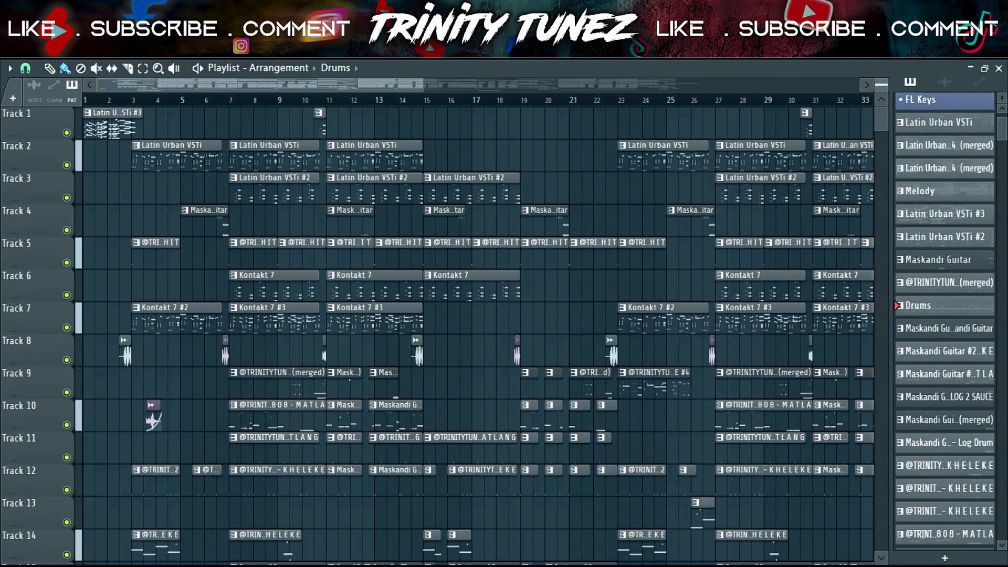
pyautogui.moveTo(881, 83); pyautogui.dragTo(881, 85)
pyautogui.scroll(-4, 208, 335)
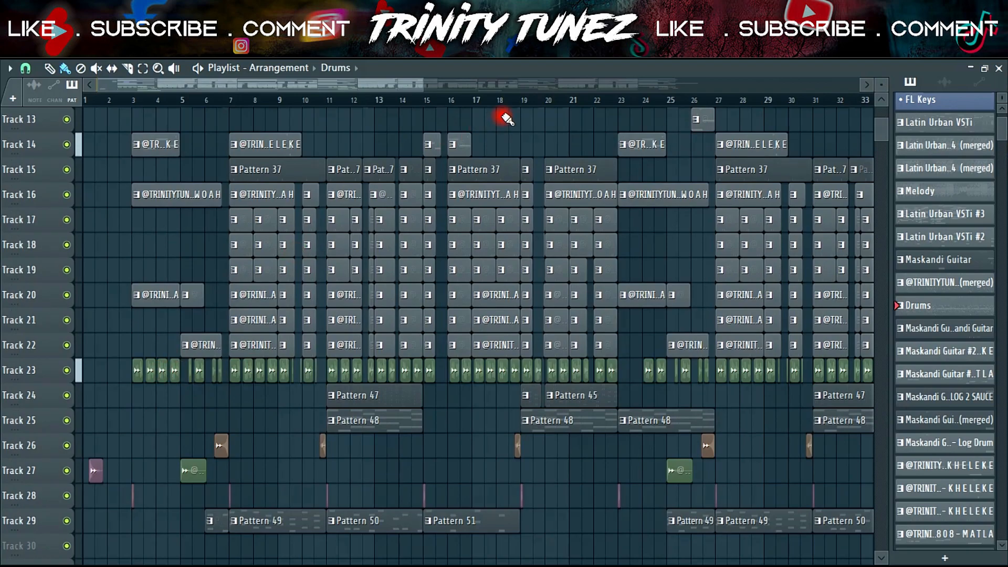
# Step: Inspect the Drumloop and FX-STOMP IMPACT audio clip settings, close them, and select the FX-CYBER RISER clip on Track 26
pyautogui.moveTo(422, 85); pyautogui.dragTo(396, 88)
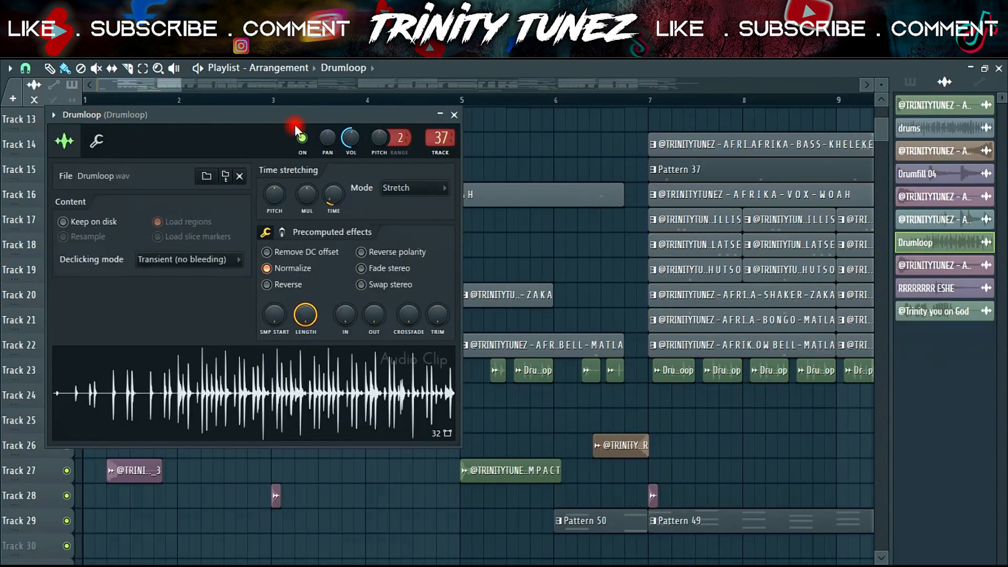
pyautogui.click(453, 115)
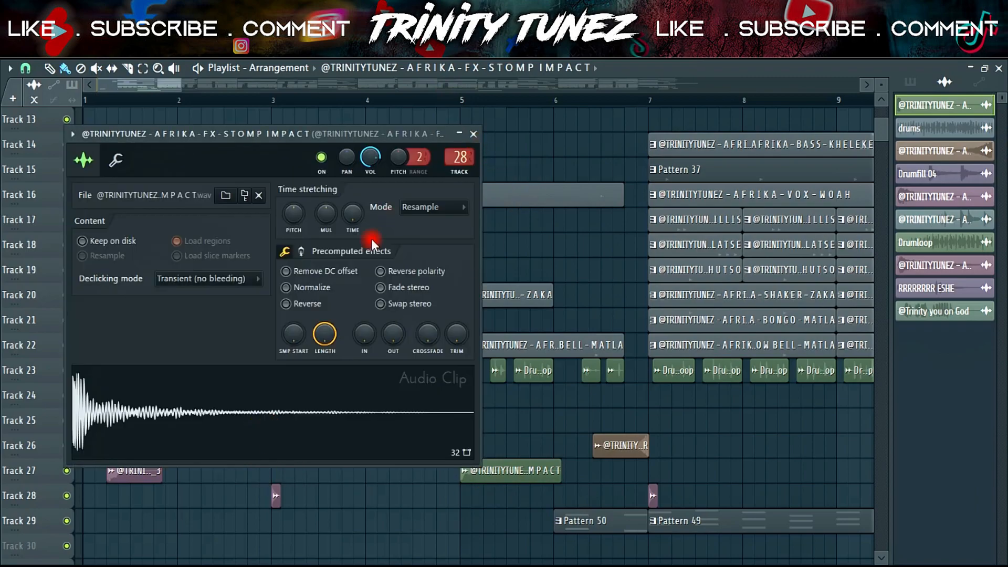
pyautogui.click(473, 134)
pyautogui.click(612, 433)
# Step: Review the clip layout of the full arrangement across its bars and tracks, from the lower tracks up to the upper ones
pyautogui.scroll(-3, 457, 420)
pyautogui.scroll(3, 457, 420)
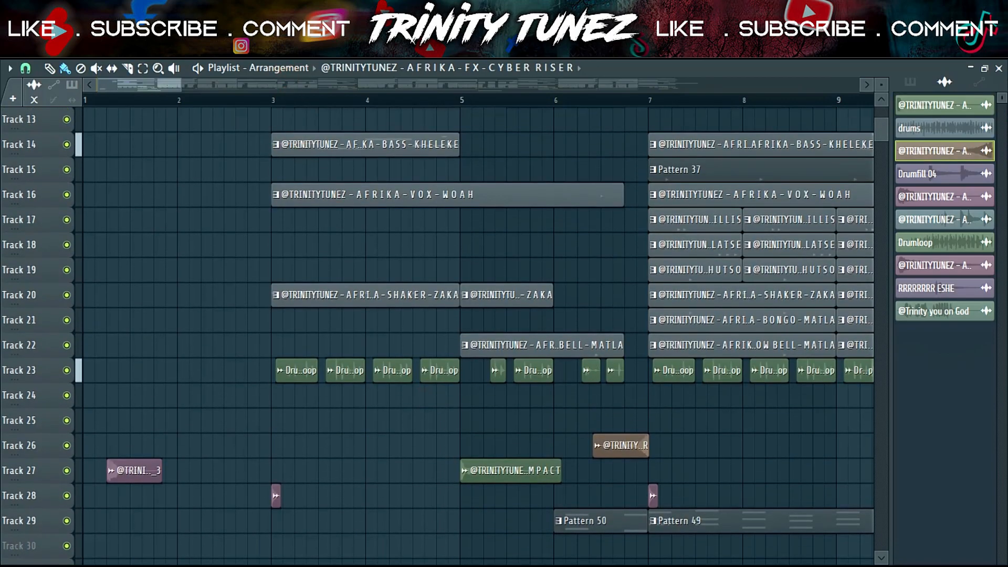
pyautogui.moveTo(182, 91); pyautogui.dragTo(636, 94)
pyautogui.scroll(4, 659, 175)
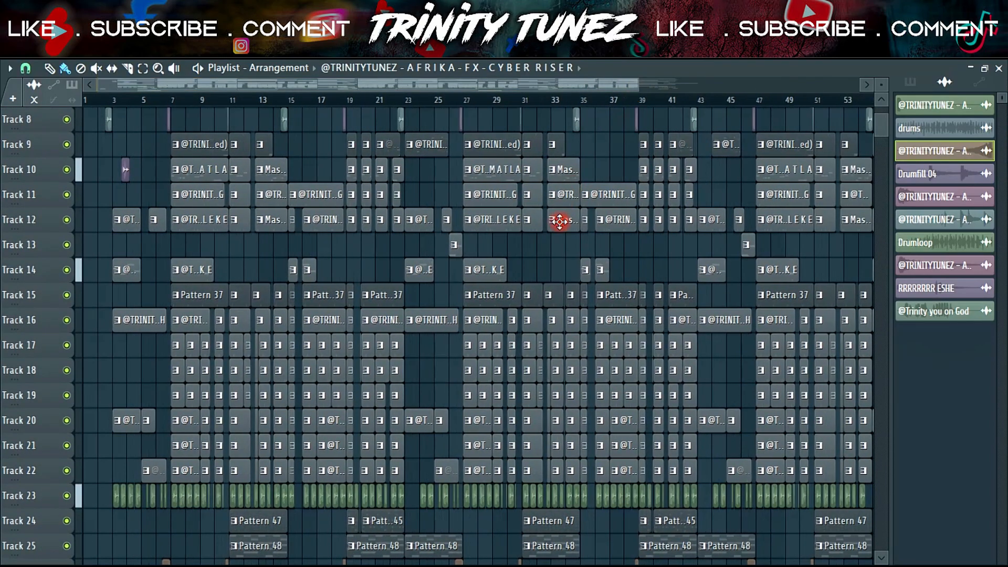
pyautogui.scroll(3, 656, 179)
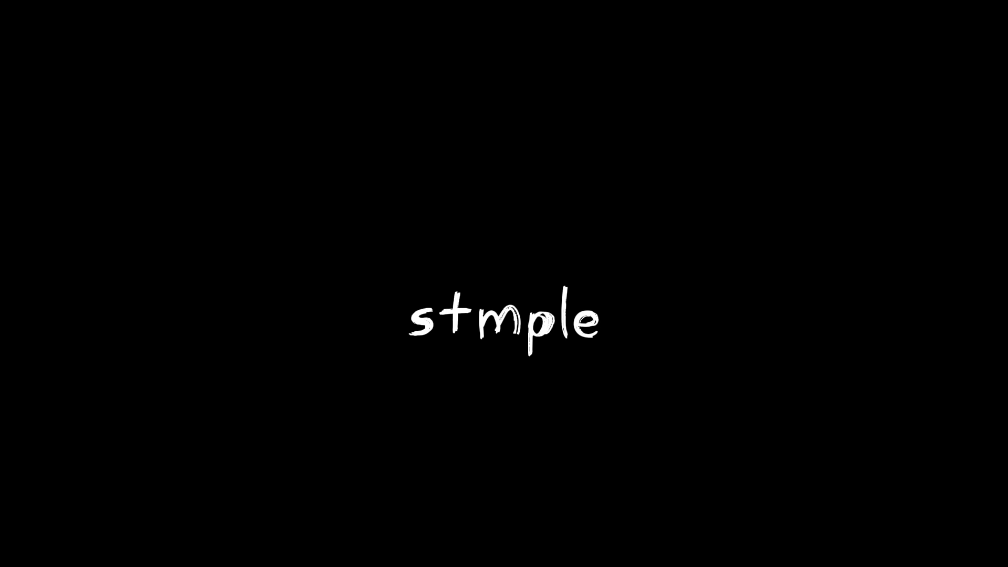